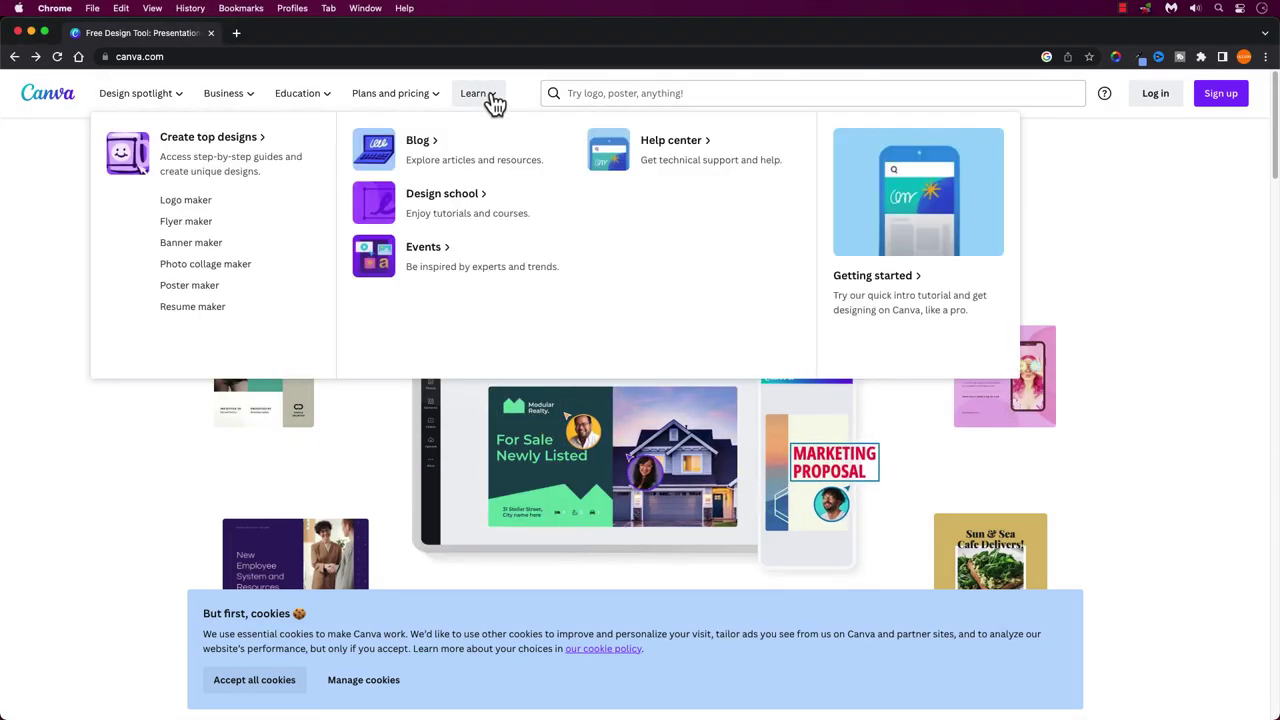
- Browse Canva's complete resume template gallery through Resume maker and the Resumes Hub
click(195, 308)
scroll(1275, 145, down, 2)
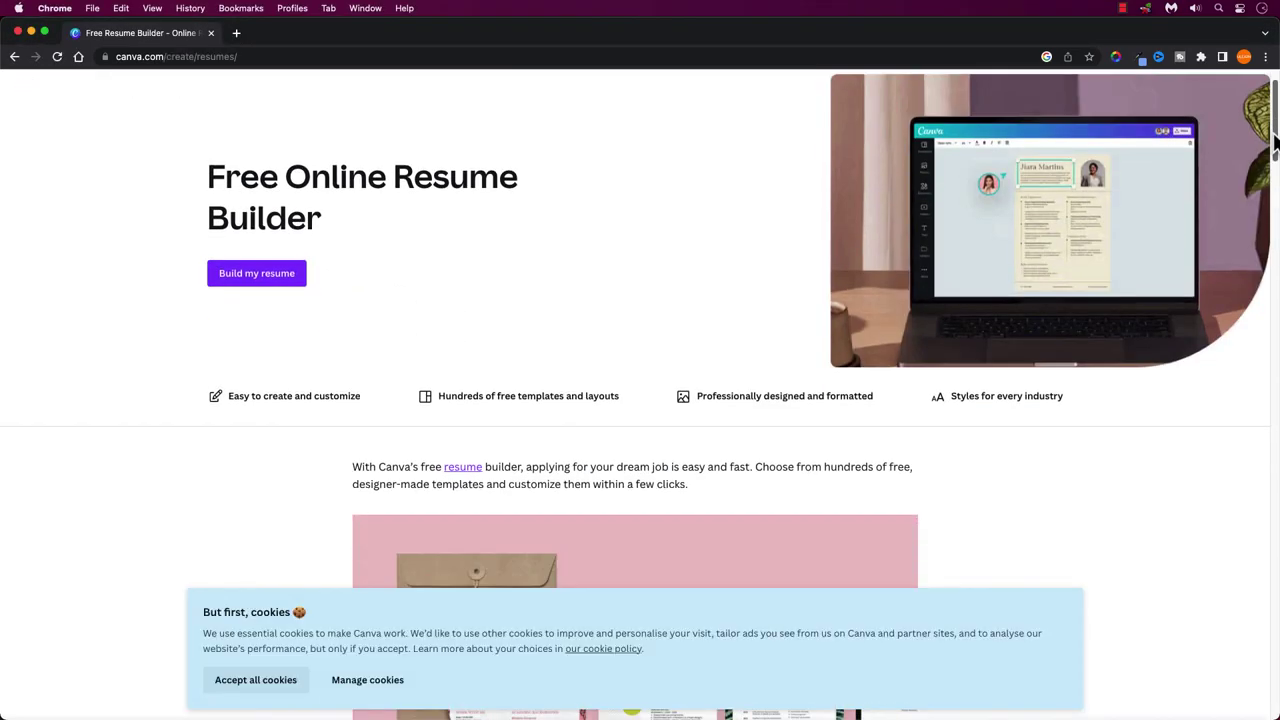
drag(1275, 145, 1234, 514)
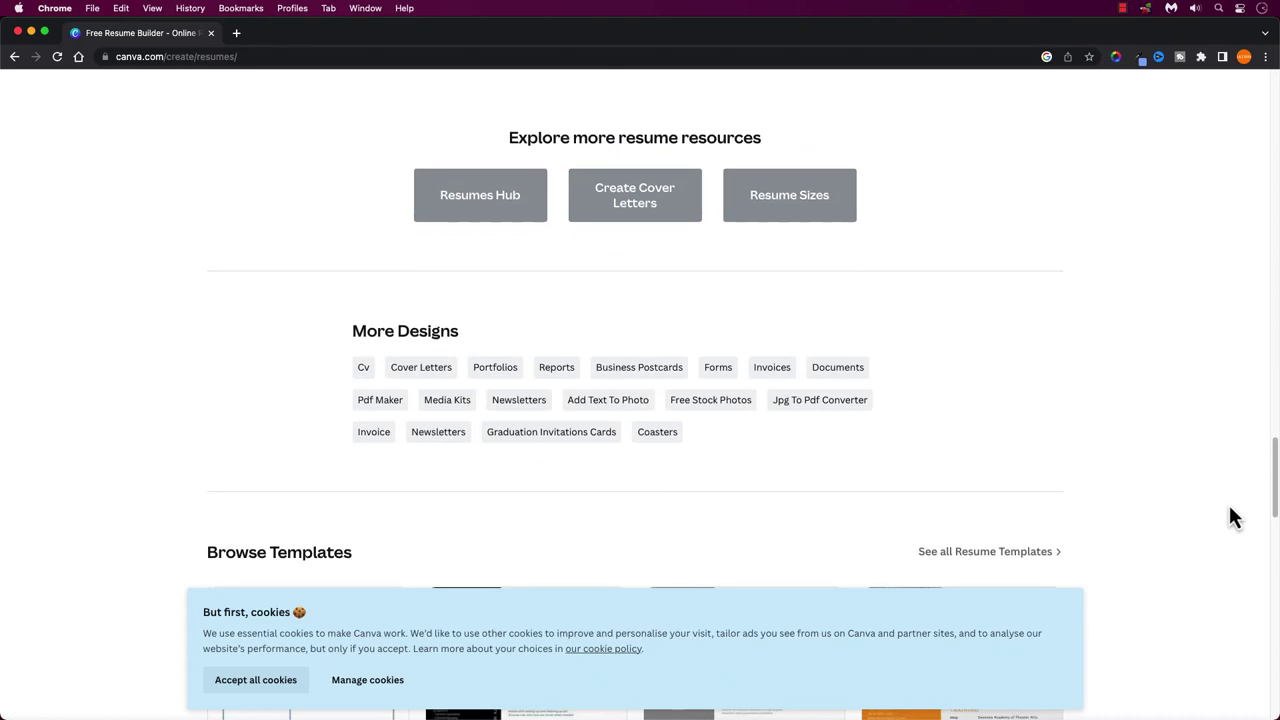
click(507, 215)
scroll(1272, 150, down, 3)
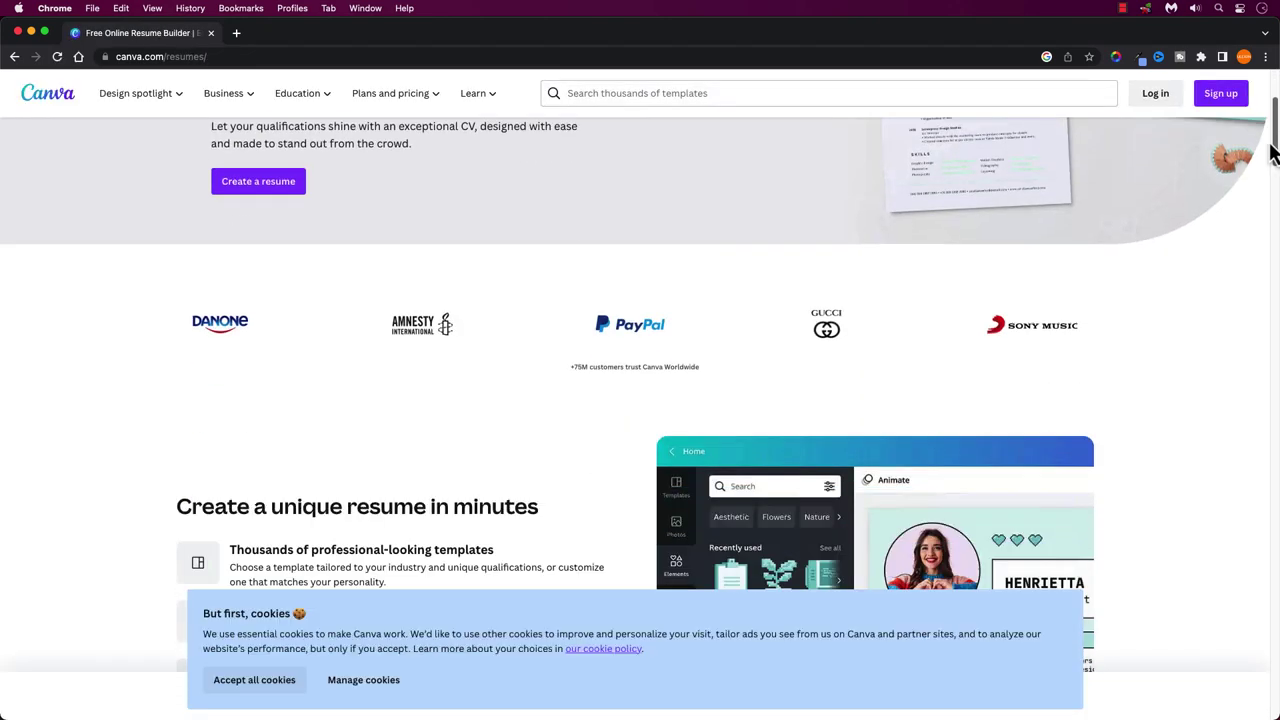
drag(1272, 150, 755, 432)
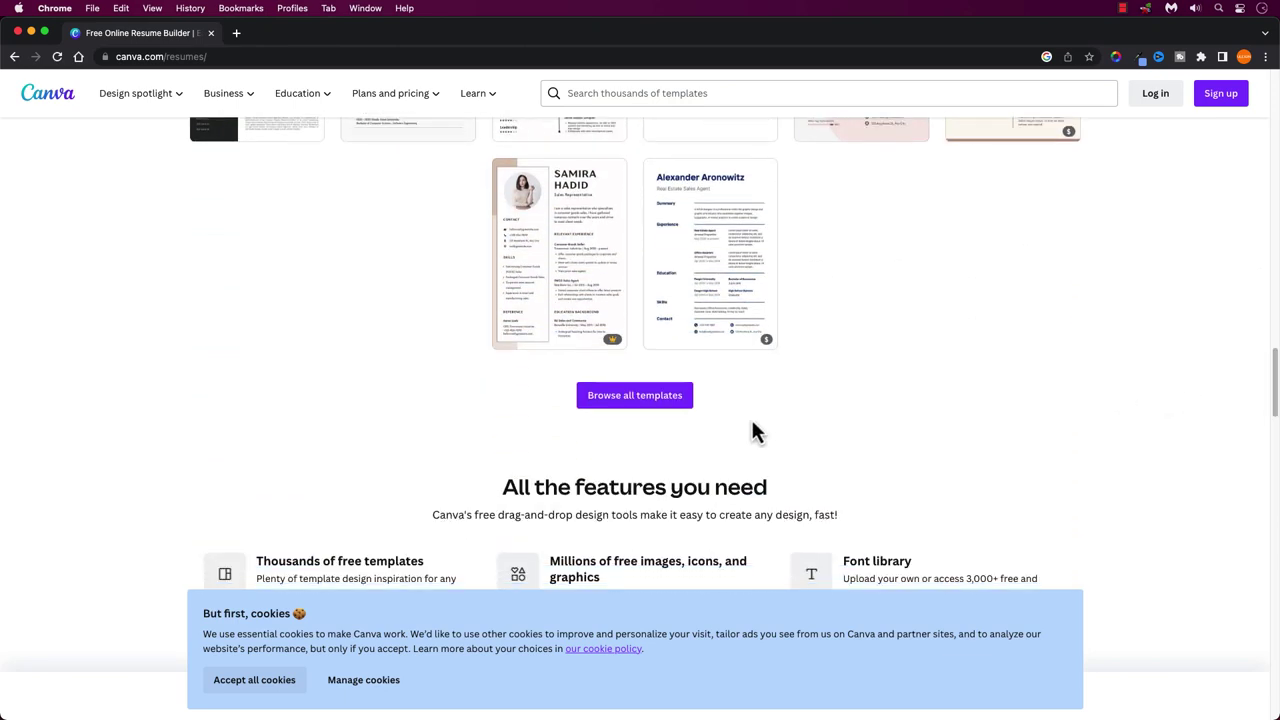
click(634, 395)
drag(1272, 125, 1271, 395)
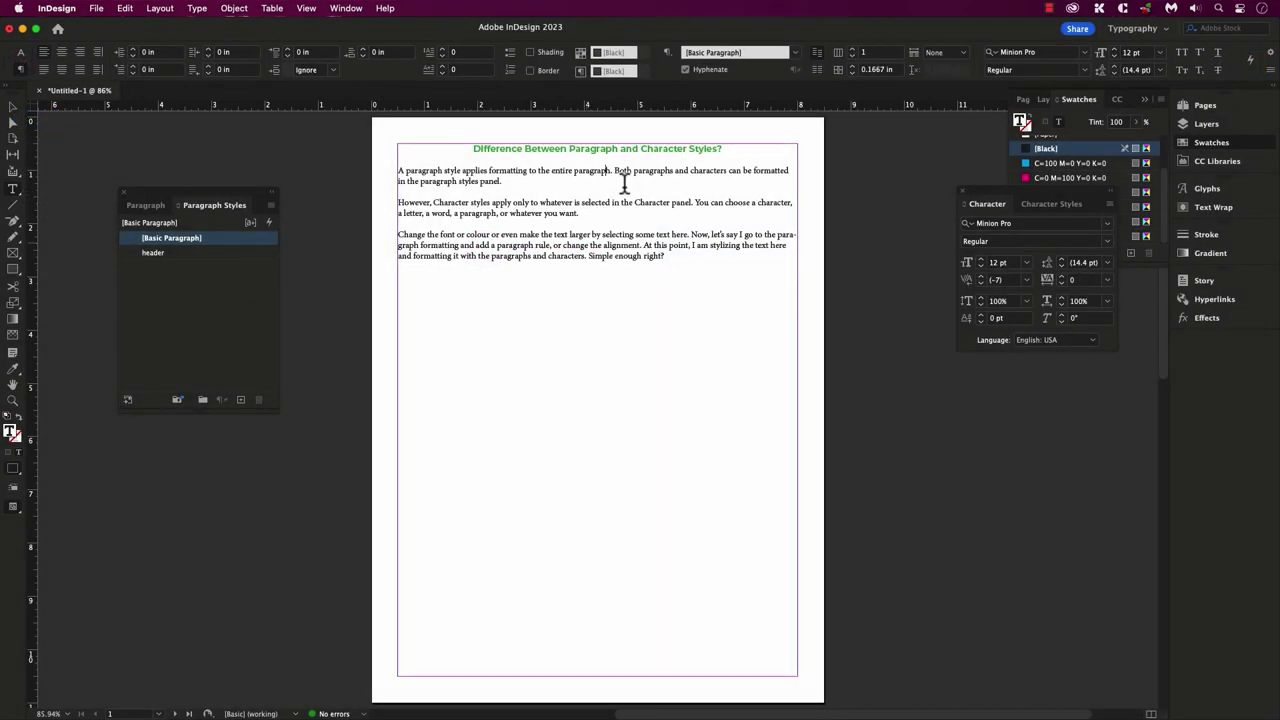
- Apply the header style to the first paragraph and bold red italics to the word Character
drag(504, 180, 391, 171)
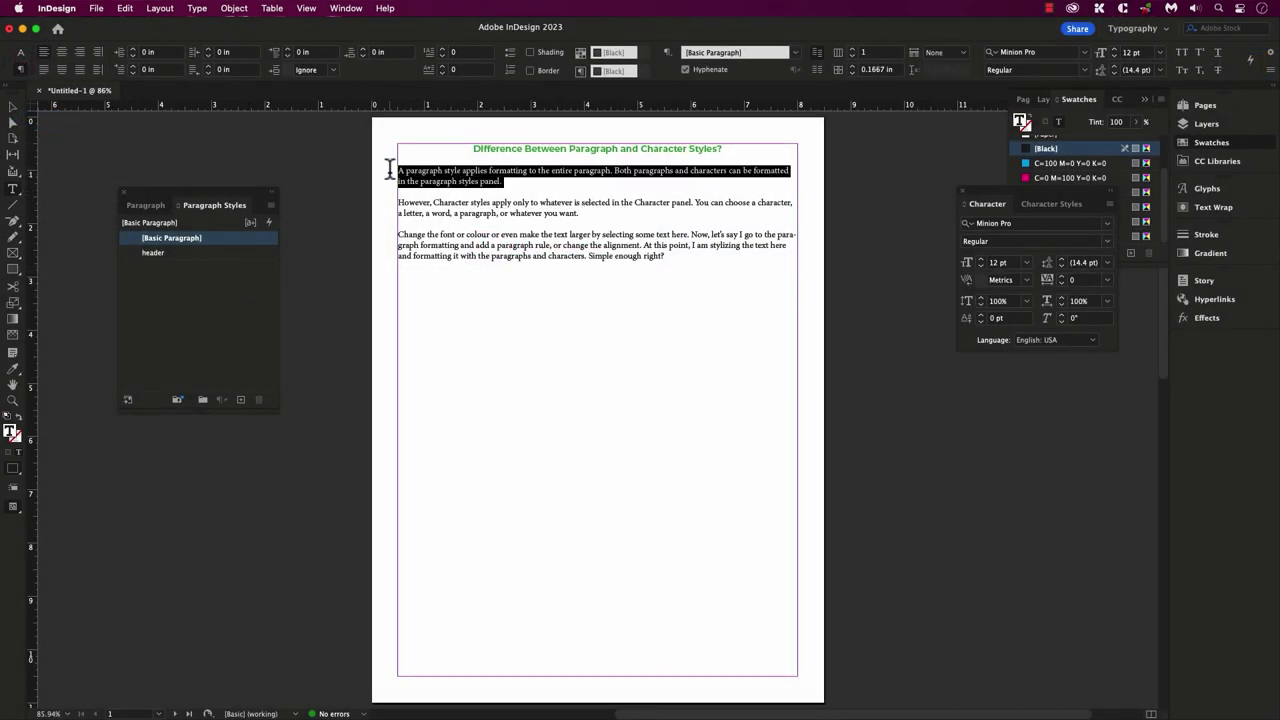
click(155, 252)
click(609, 256)
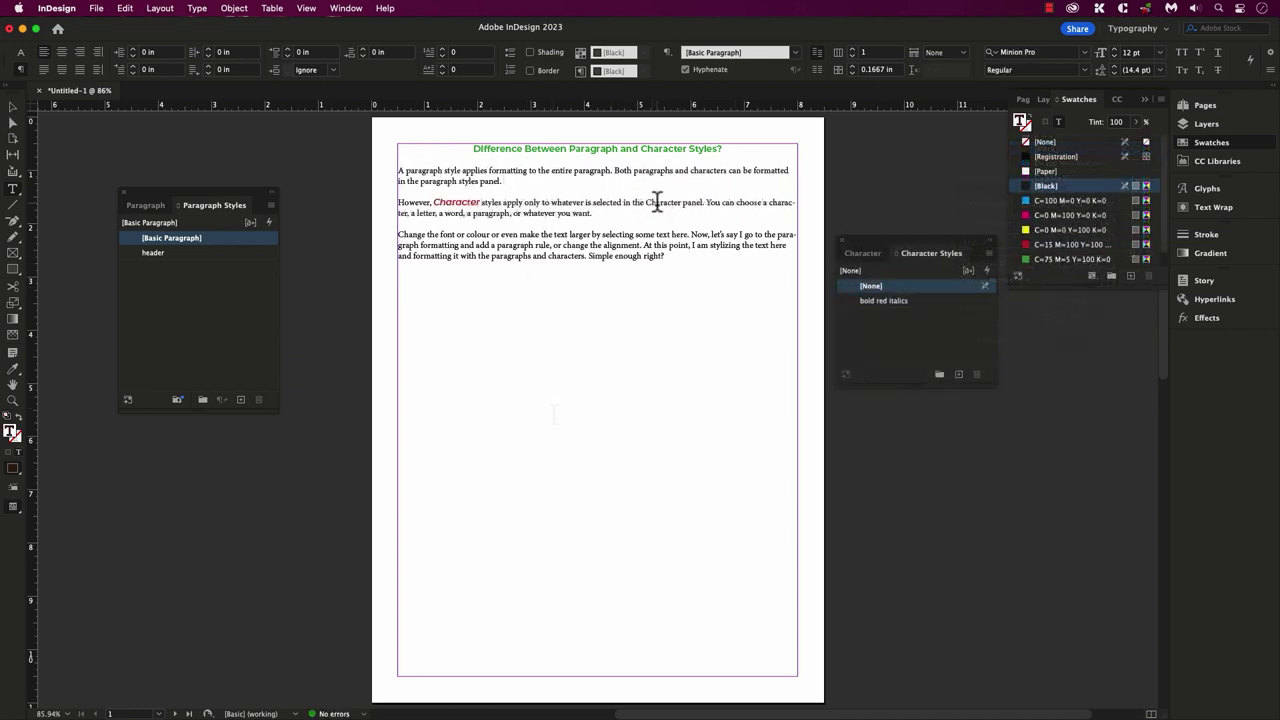
double_click(657, 202)
click(929, 305)
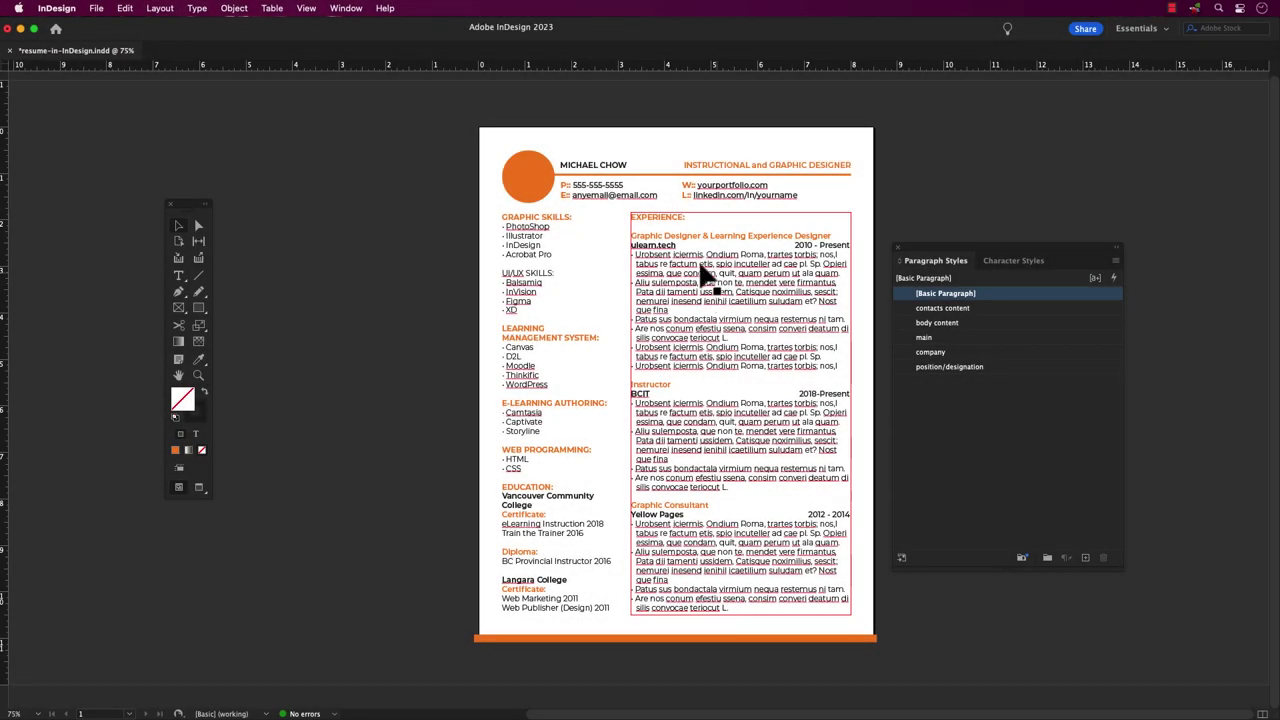
click(179, 276)
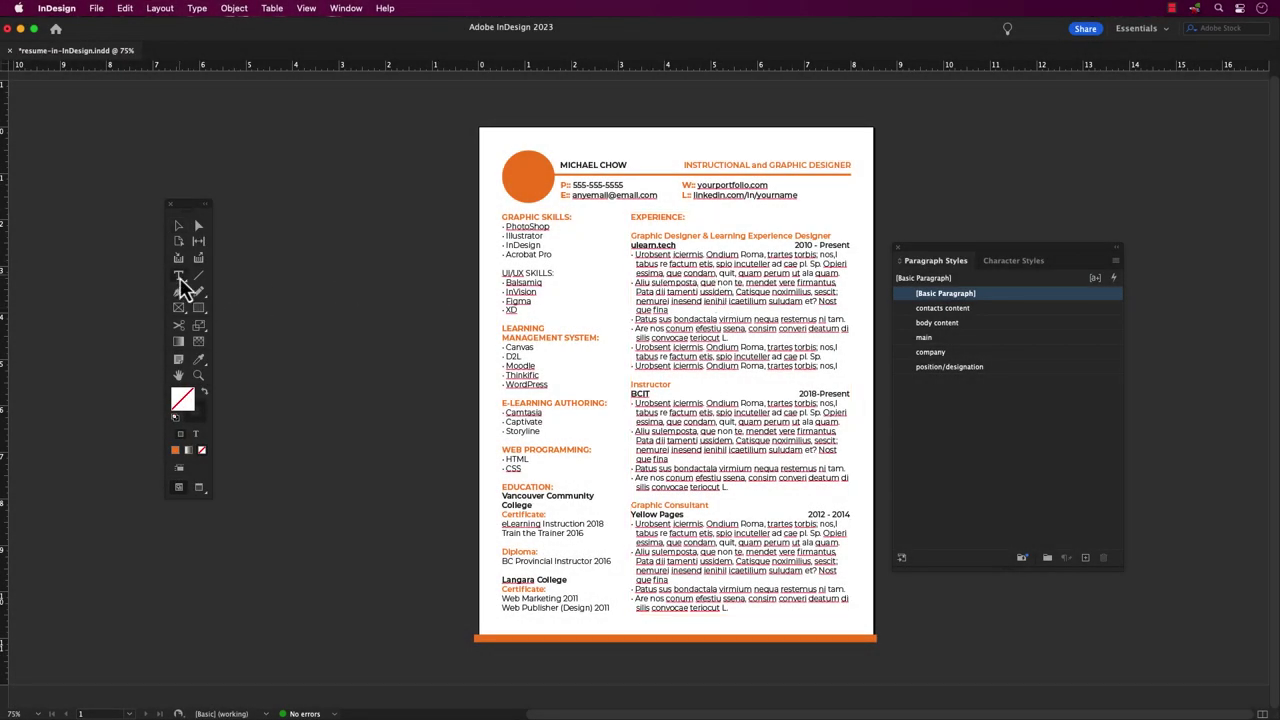
drag(676, 236, 661, 244)
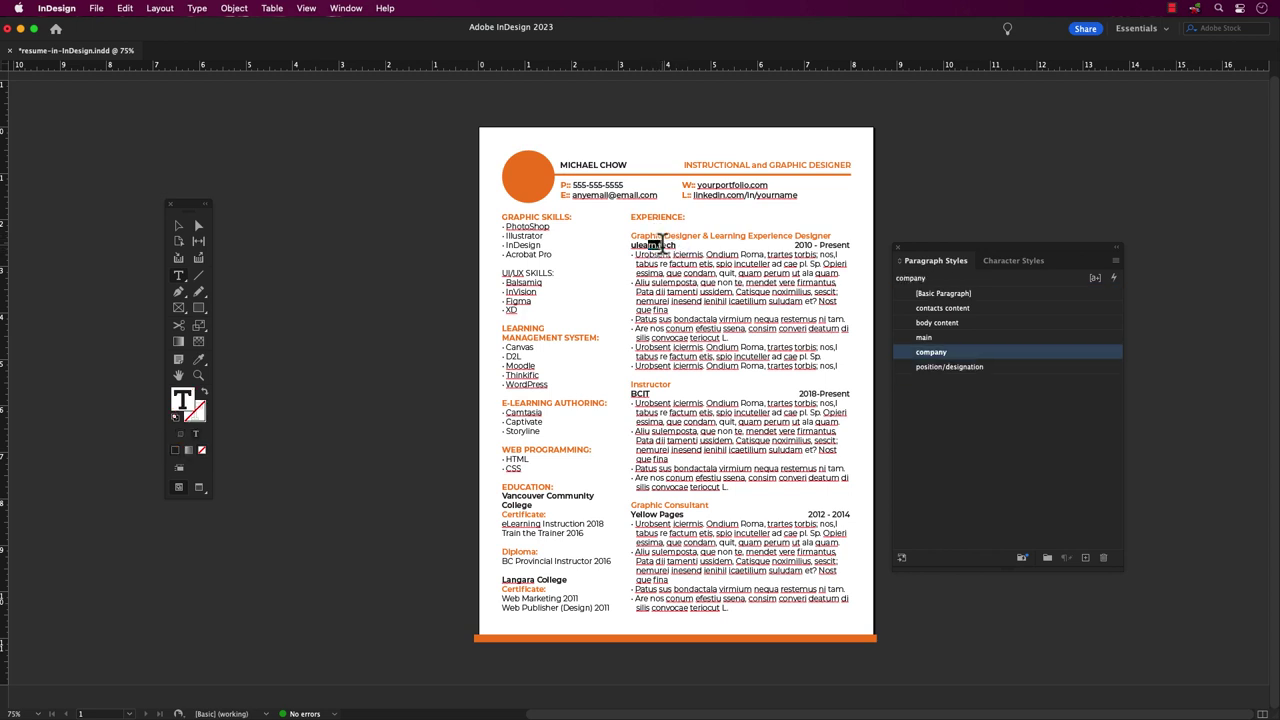
drag(675, 347, 689, 347)
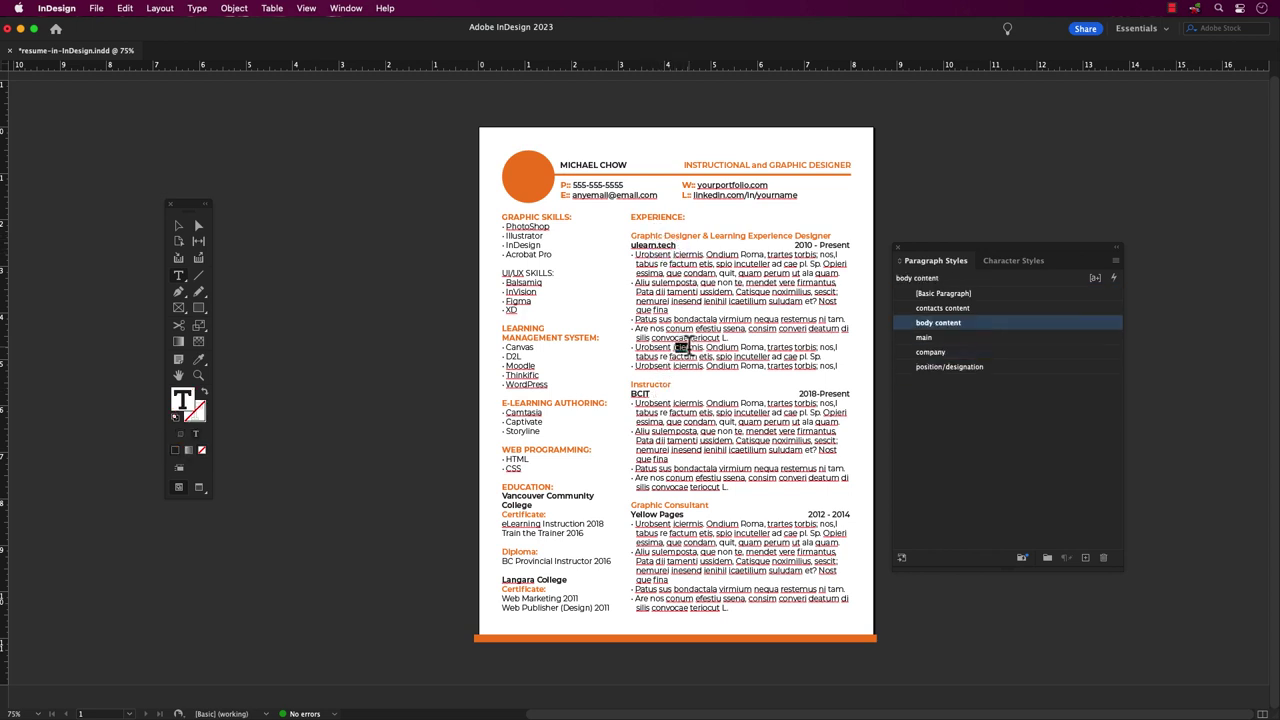
click(525, 226)
drag(548, 228, 524, 216)
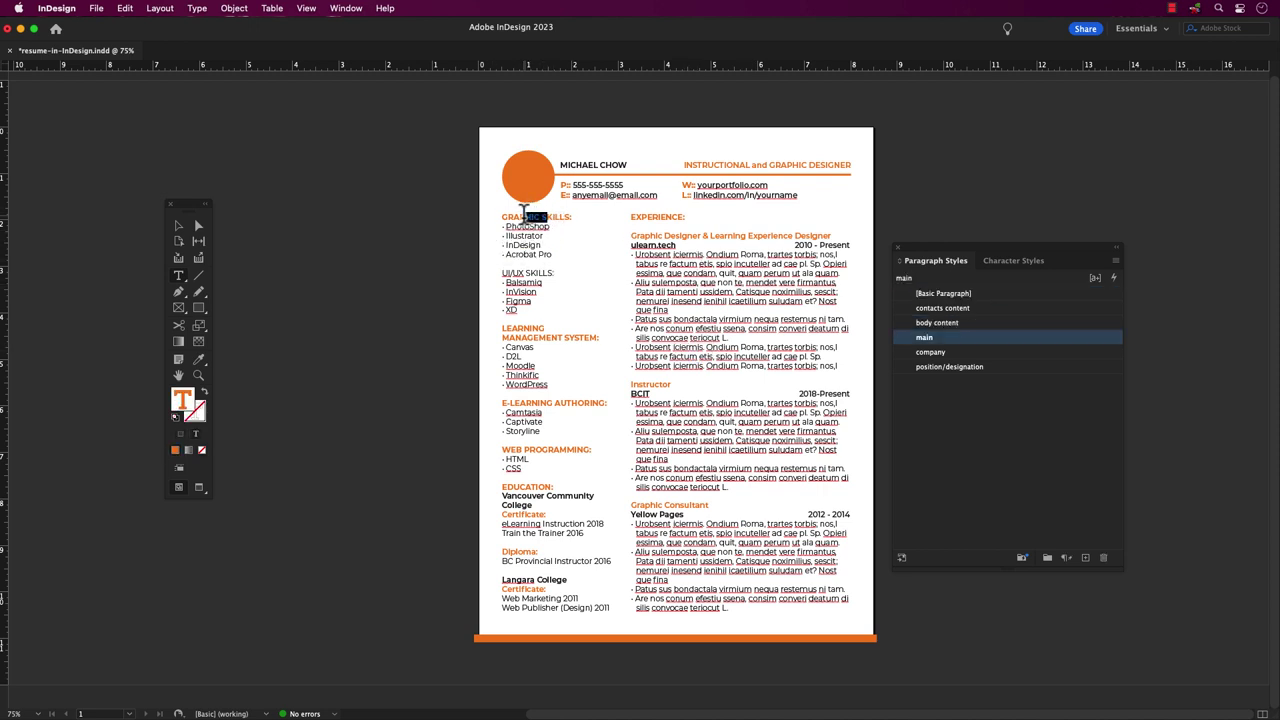
click(1018, 262)
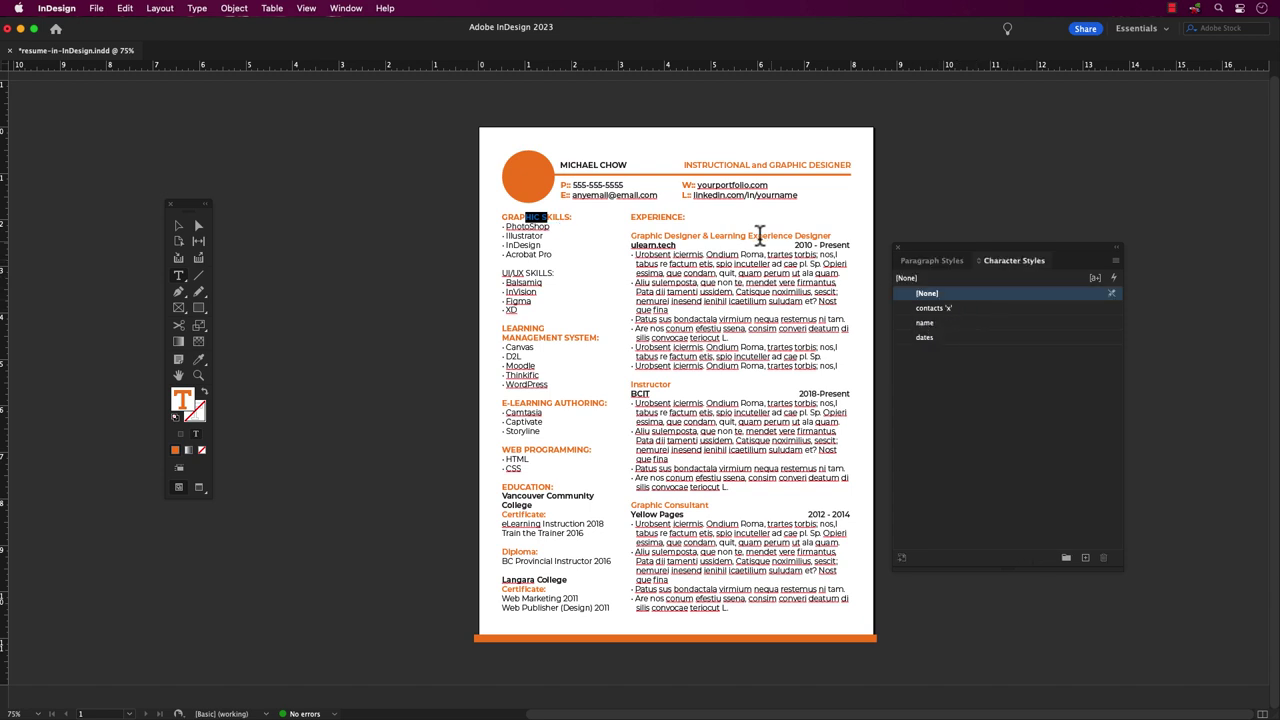
double_click(686, 184)
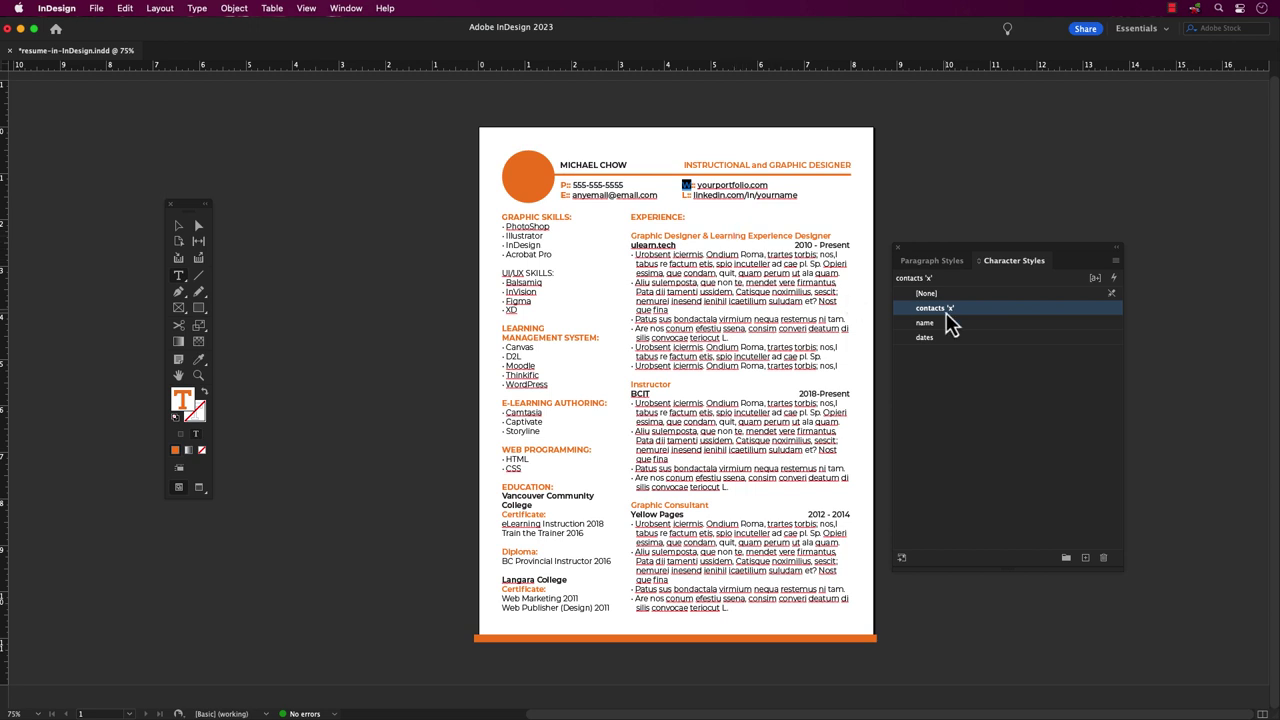
click(927, 260)
click(1028, 264)
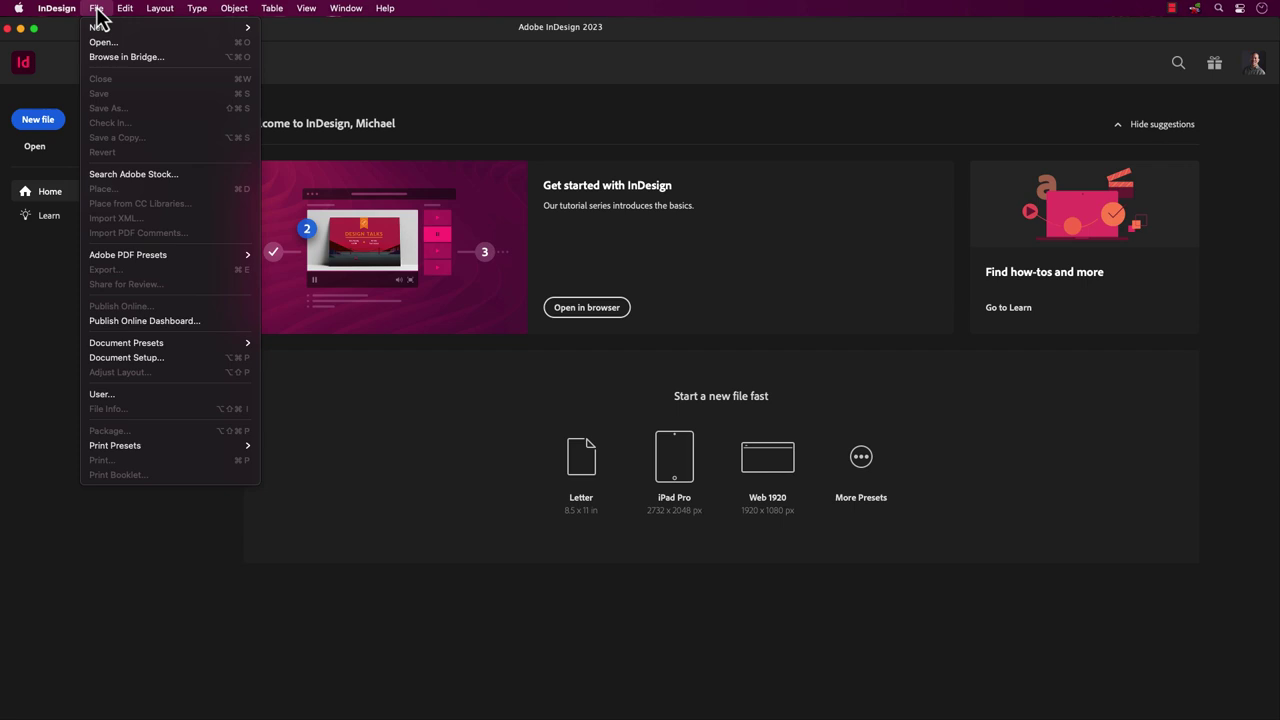
mouse_move(193, 33)
click(296, 35)
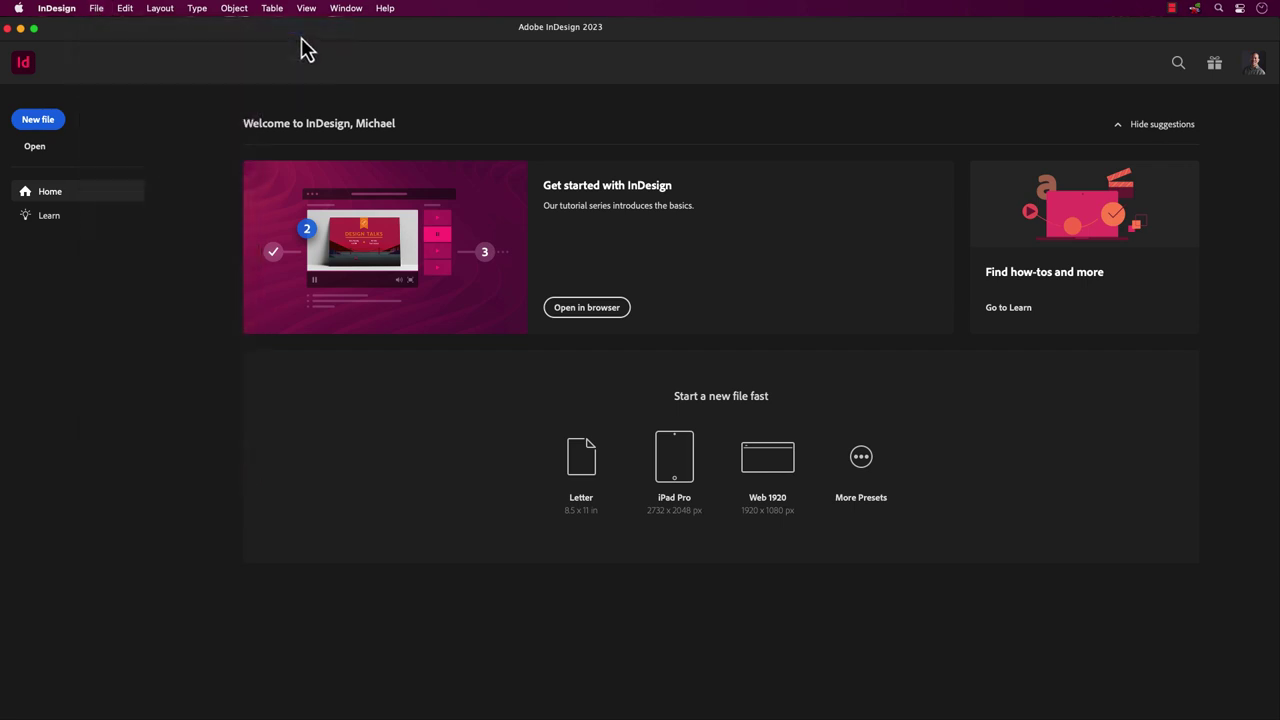
click(370, 165)
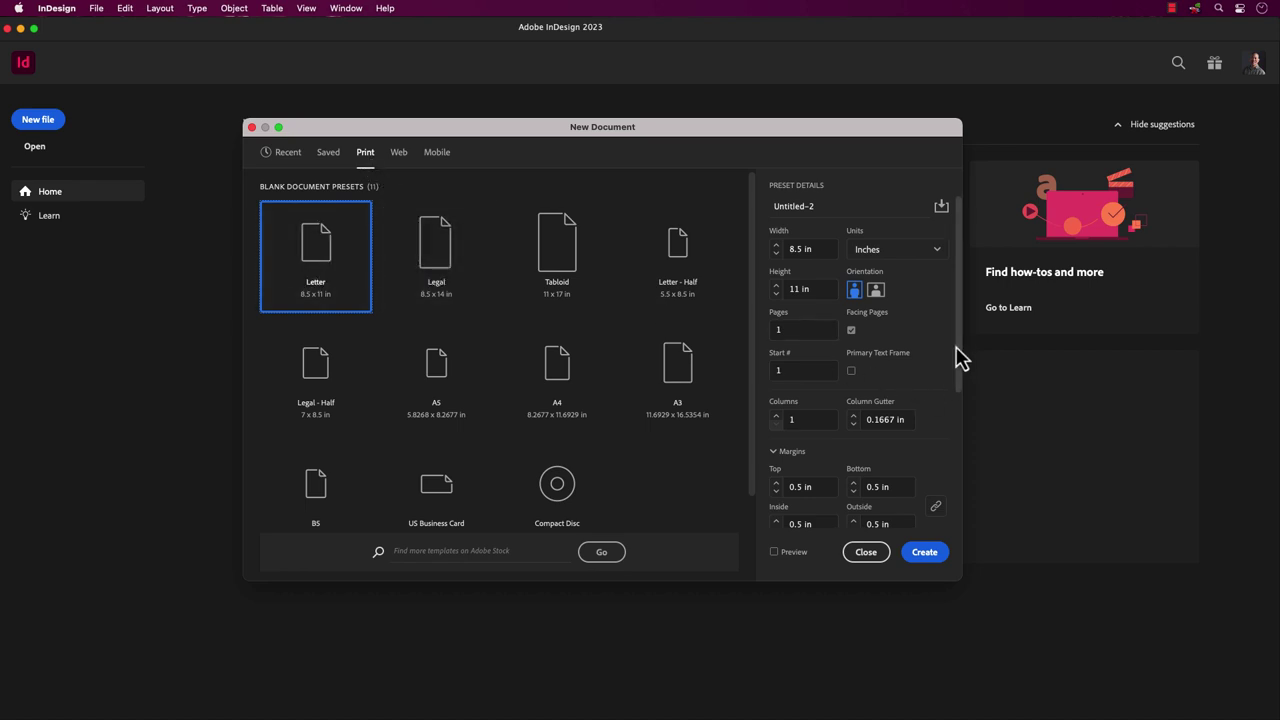
drag(960, 357, 960, 491)
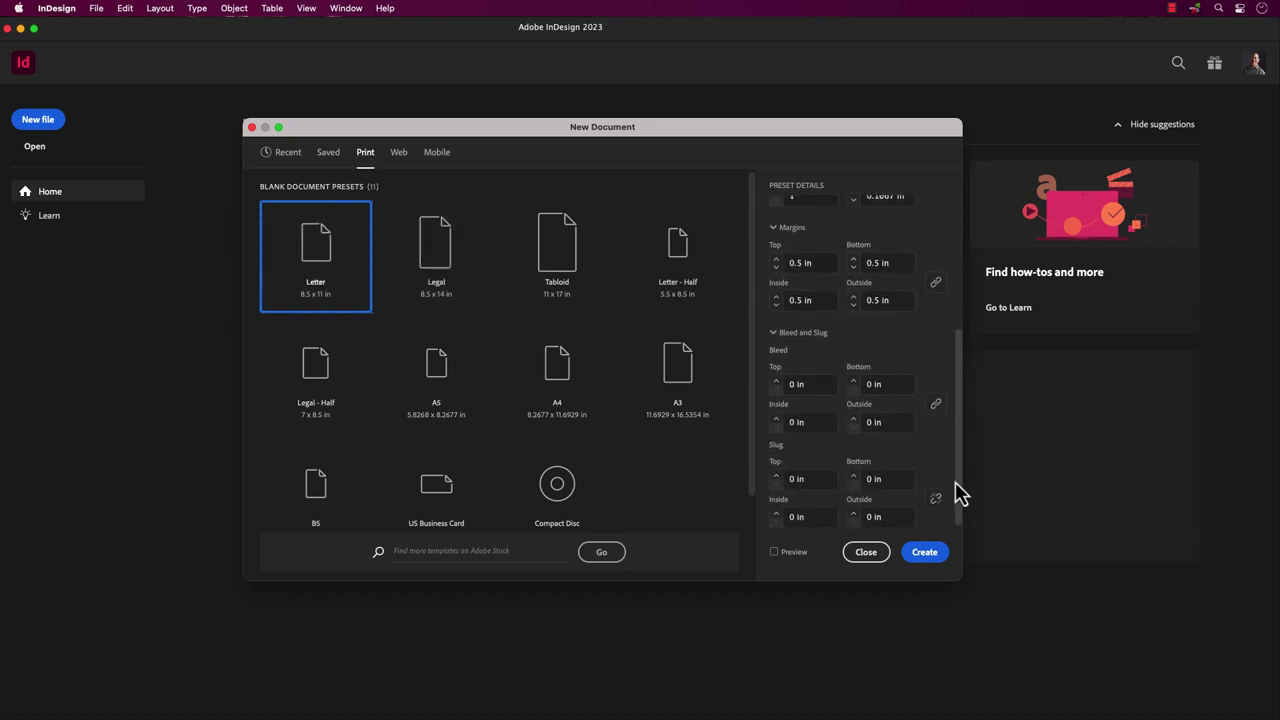
click(812, 392)
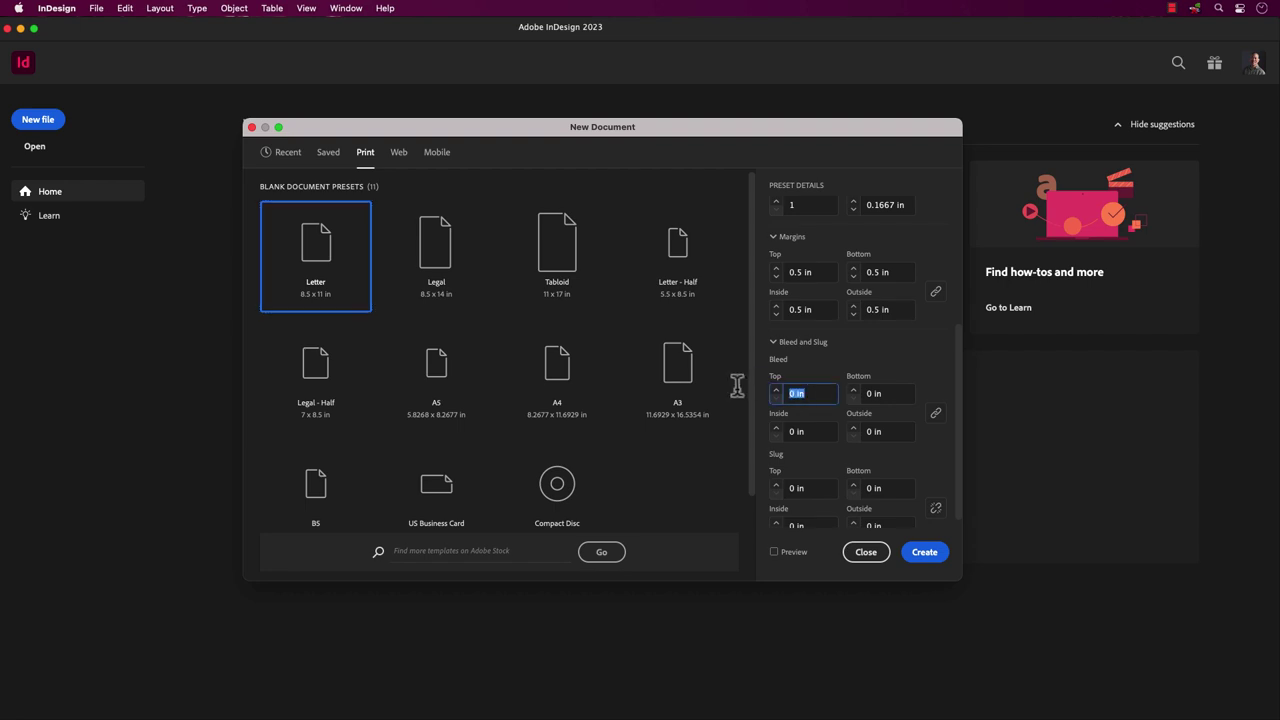
text(.125)
key(Tab)
click(929, 568)
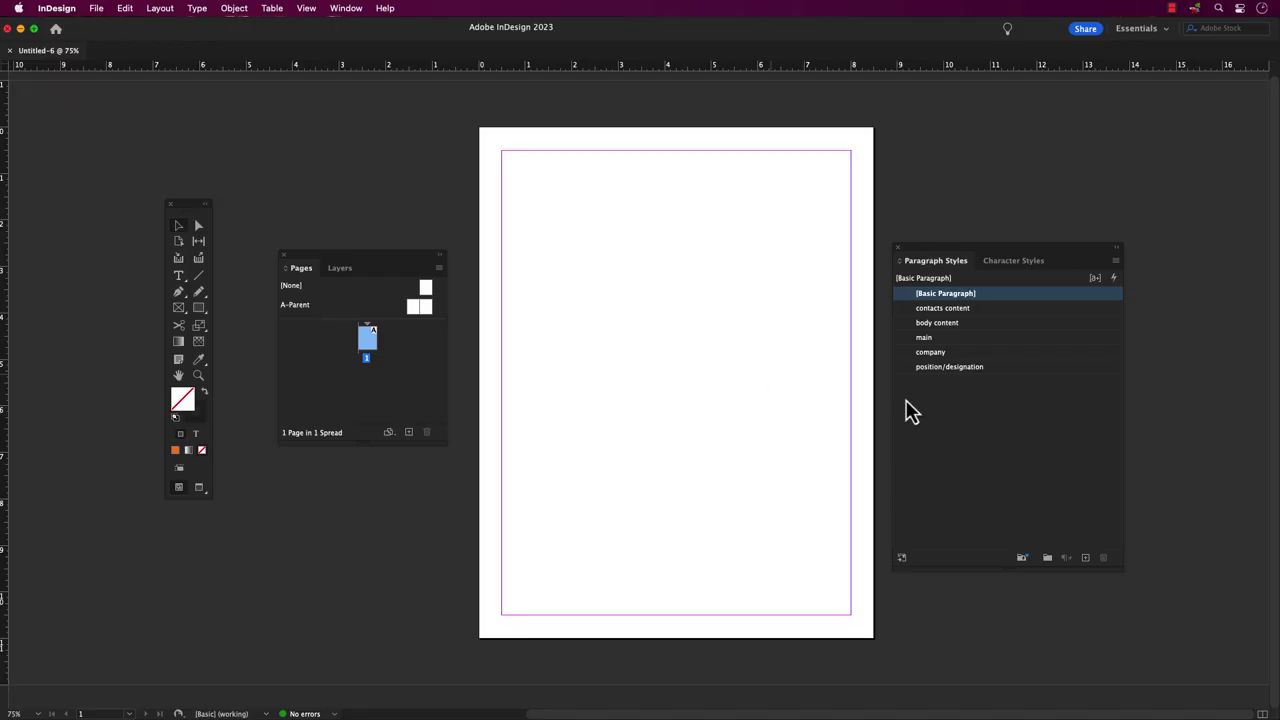
click(1012, 262)
click(936, 262)
key(super+w)
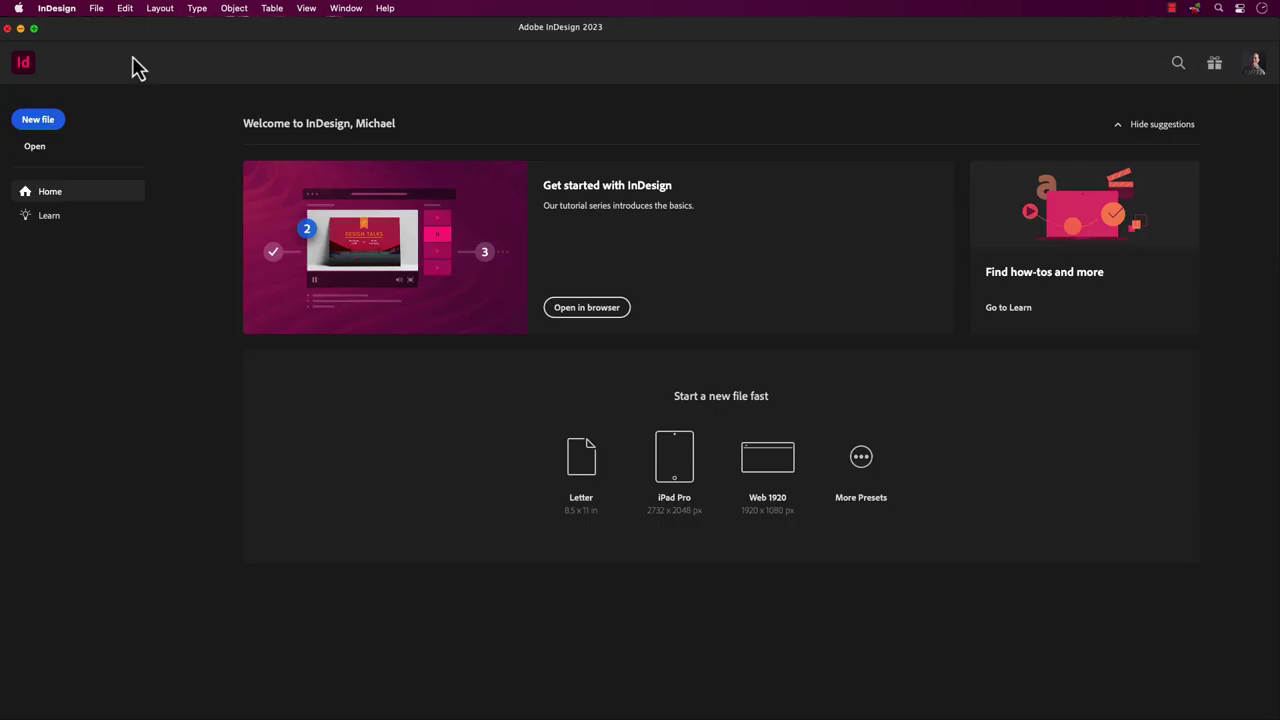
- Open a new document from the letter-layers.indt template and centre its page in view
click(102, 12)
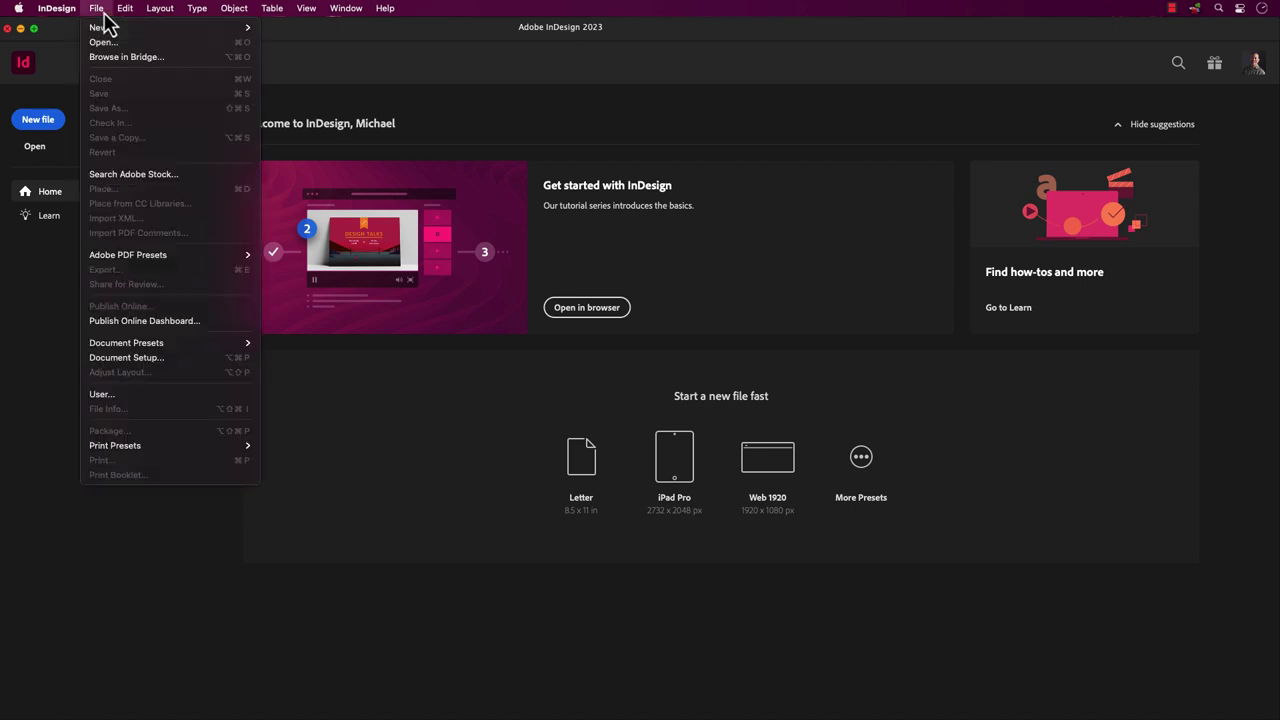
click(245, 42)
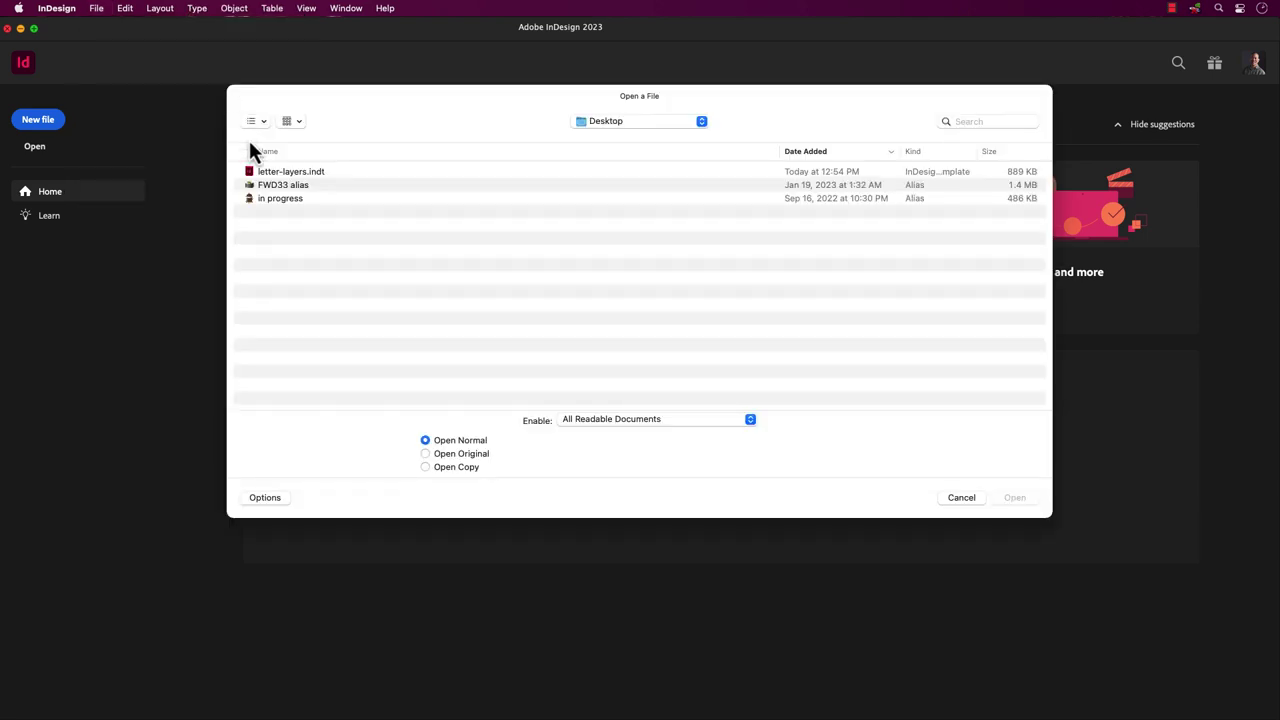
click(296, 173)
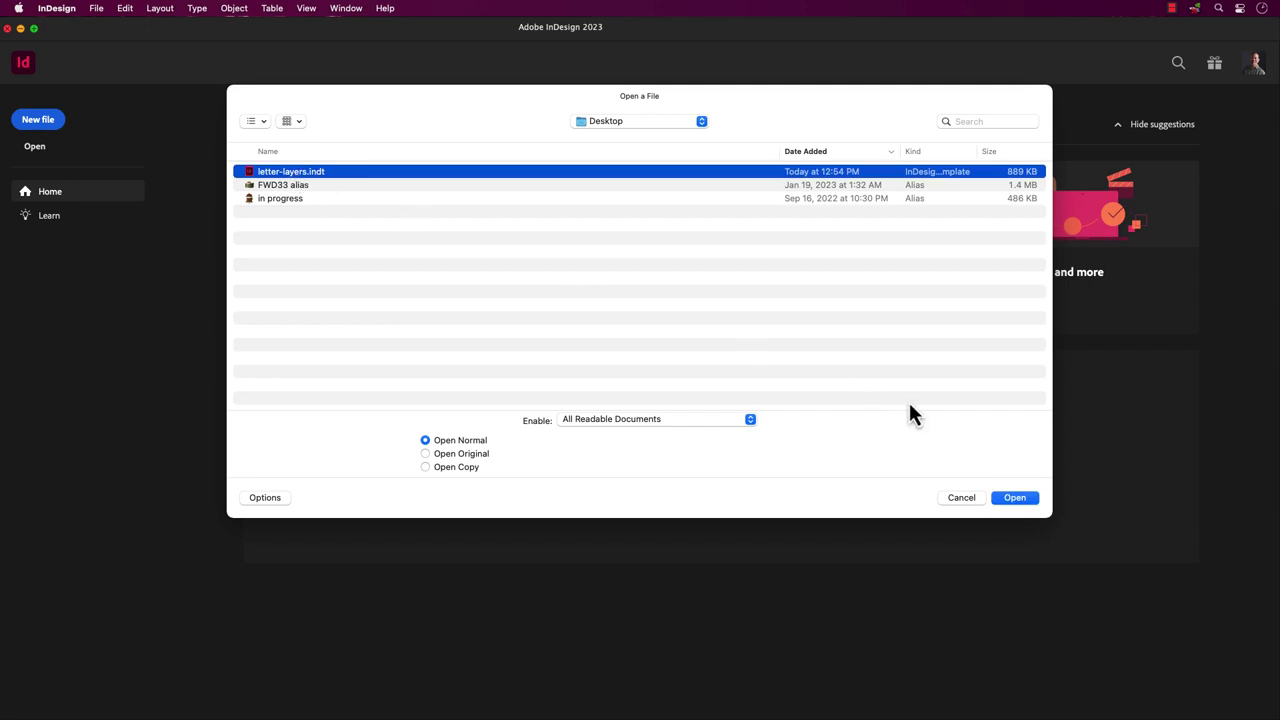
click(1013, 503)
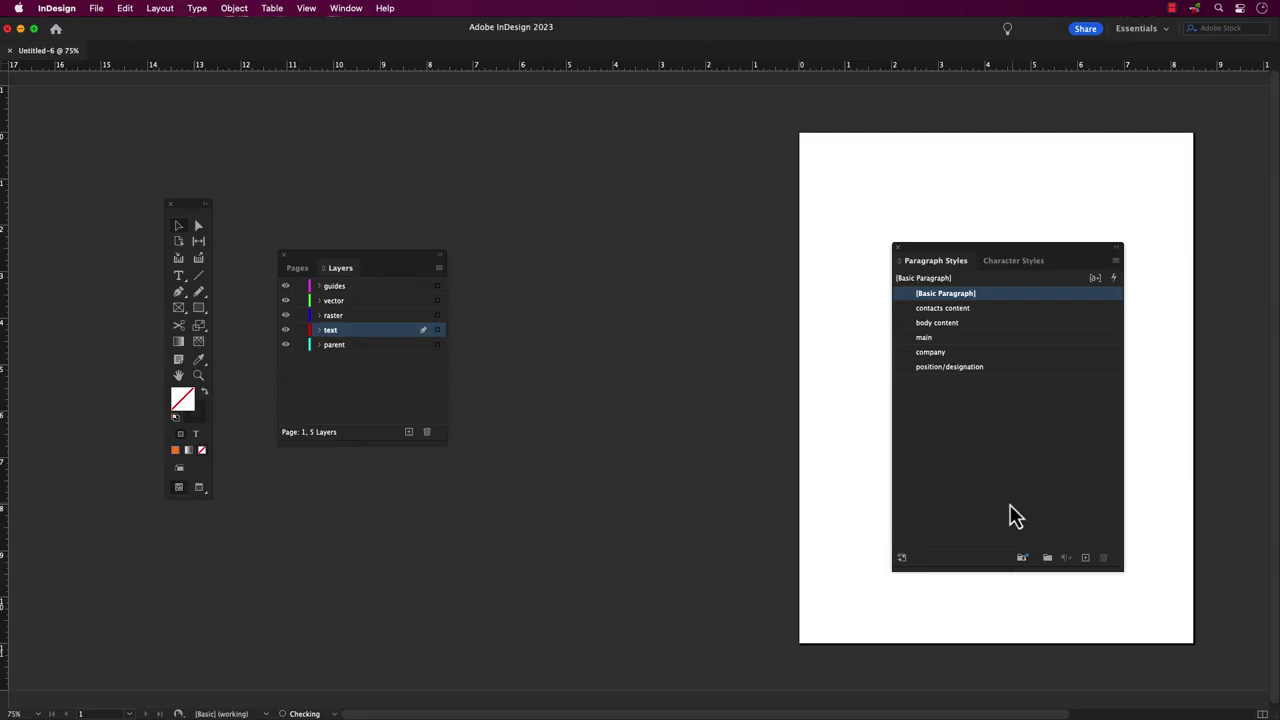
click(299, 270)
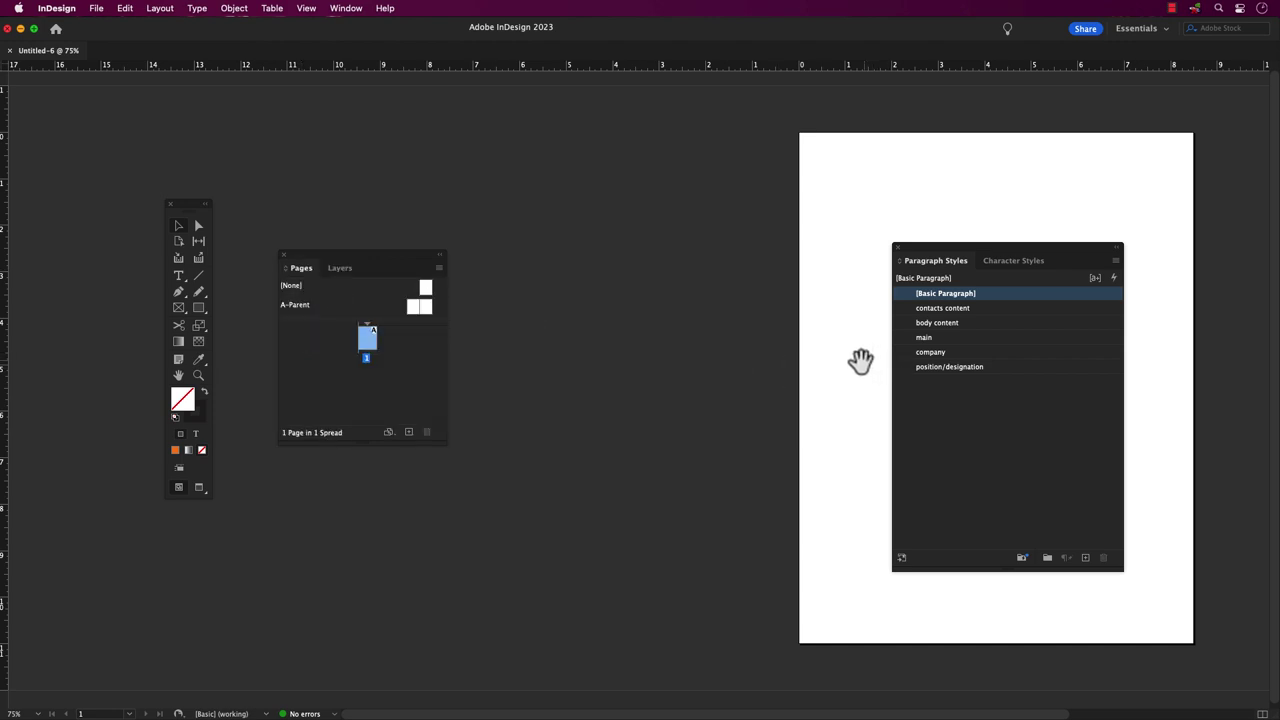
drag(860, 363, 504, 347)
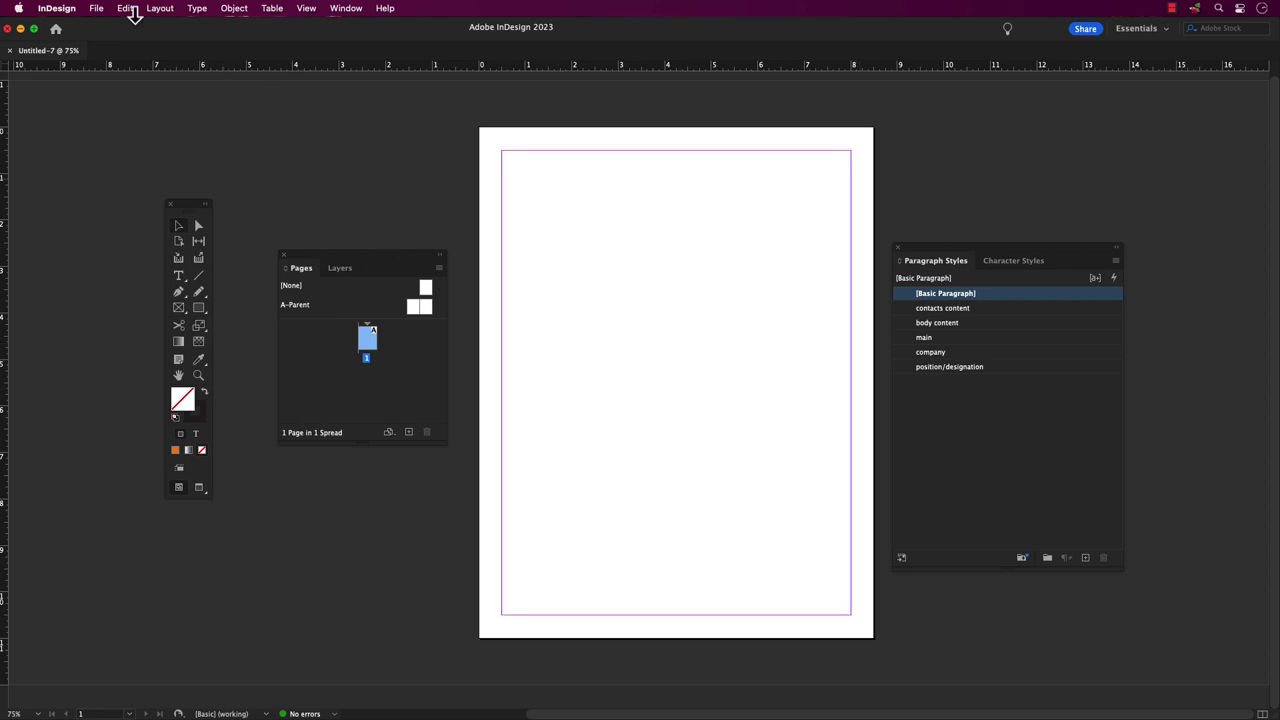
- Save the new template-based document to the Desktop as resume.indd
click(97, 9)
click(150, 110)
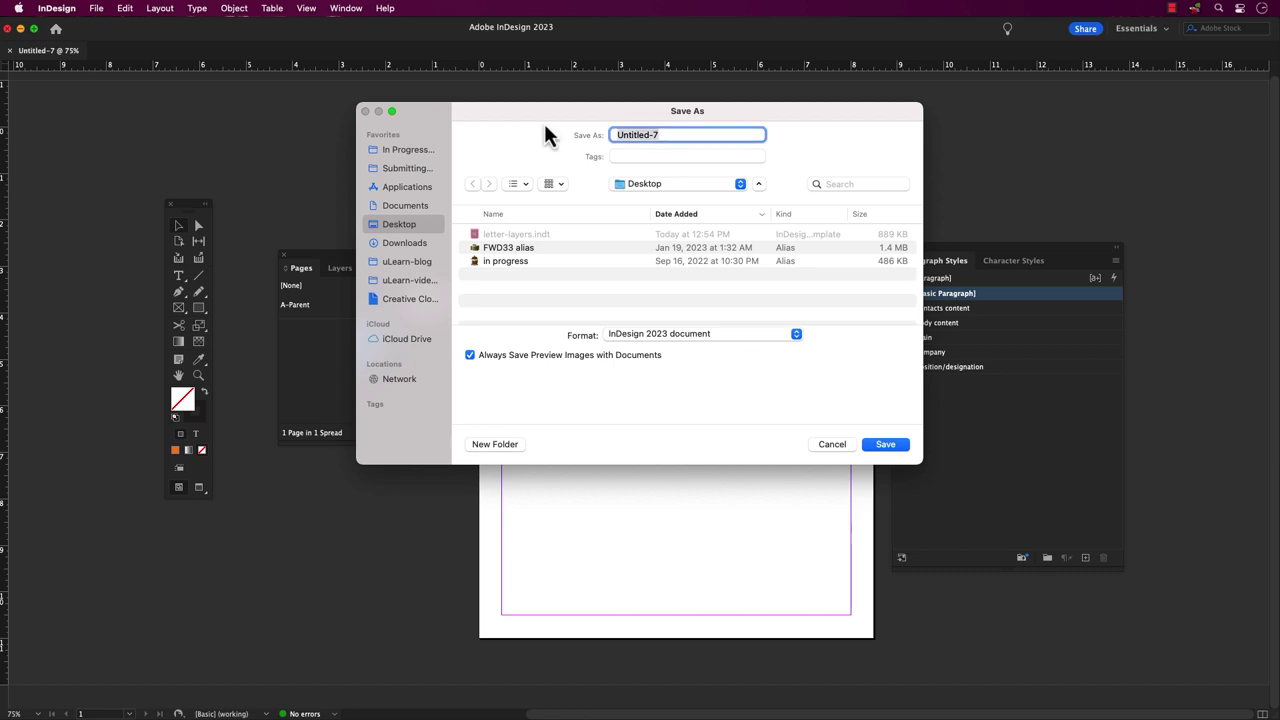
text(resue)
click(888, 447)
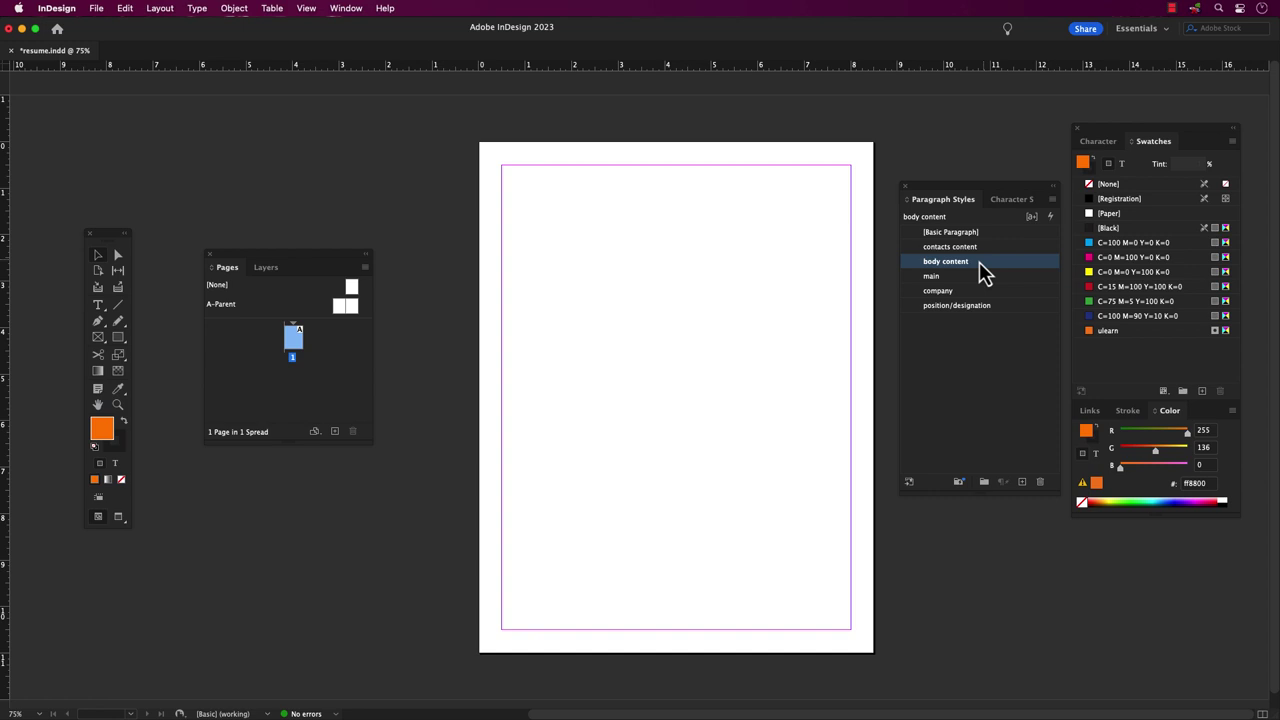
- Review the body content paragraph style's font, colour and tab settings, leaving them unchanged
double_click(965, 263)
click(240, 197)
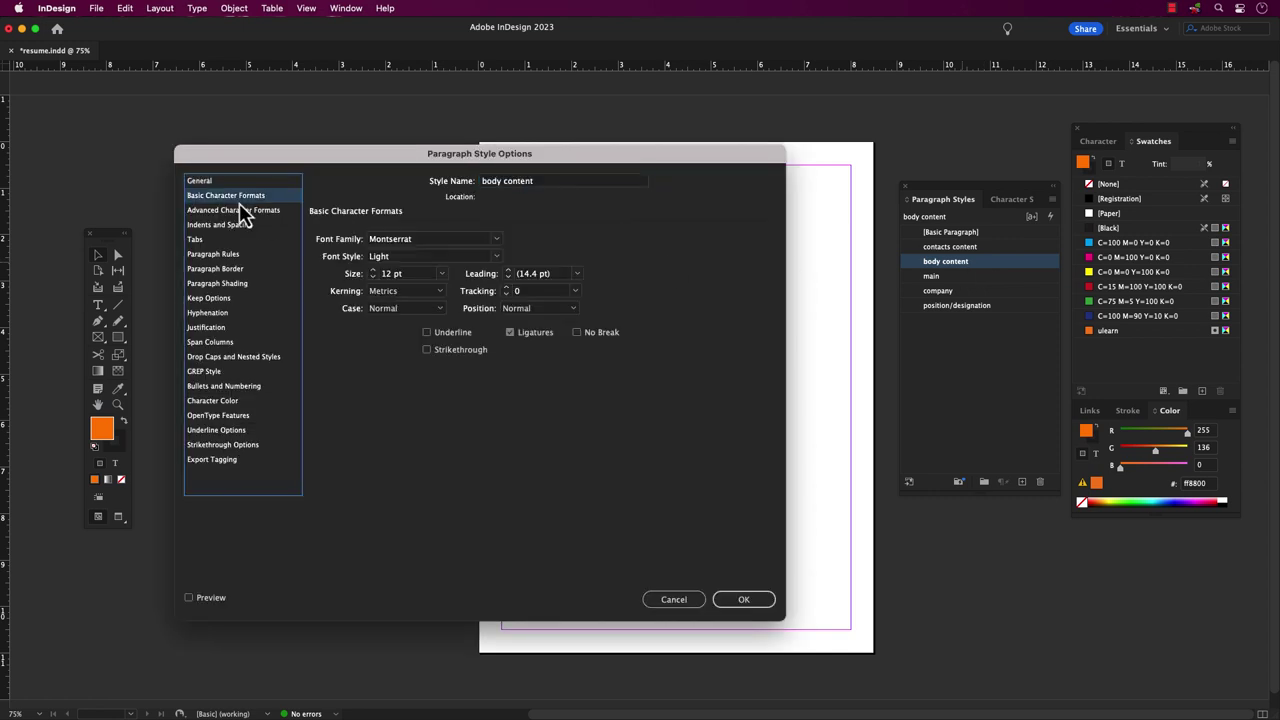
click(219, 402)
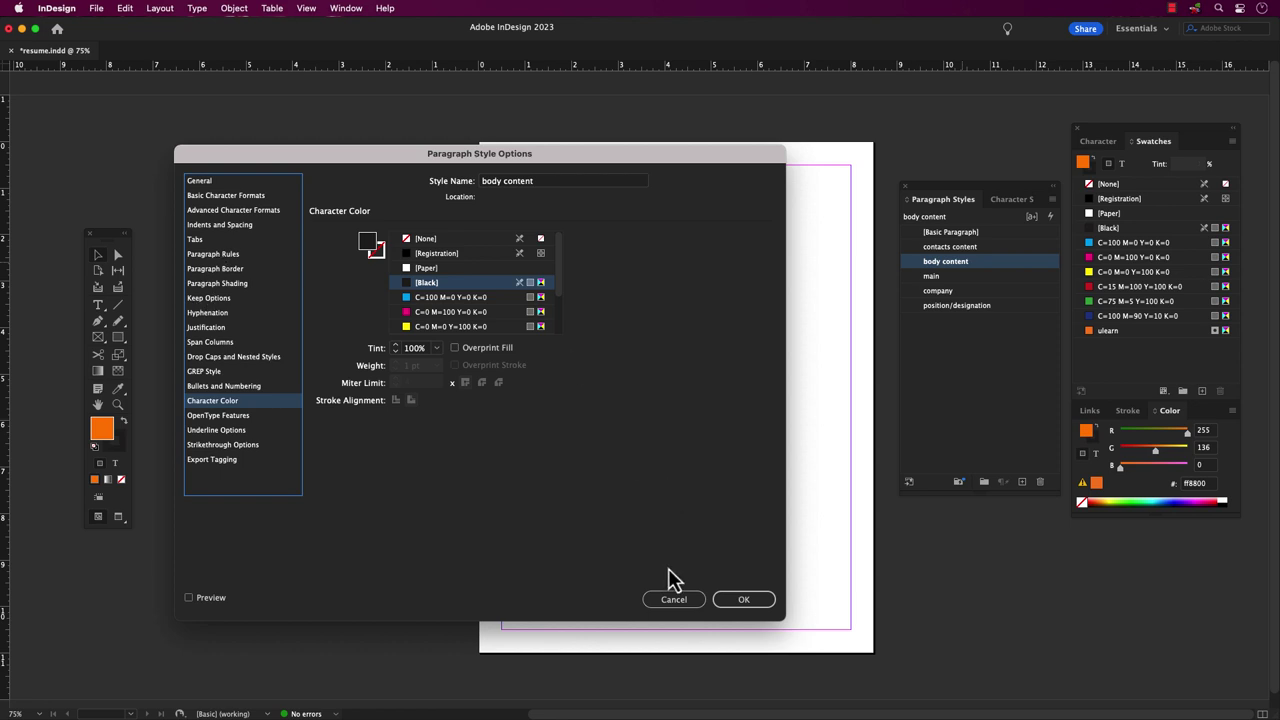
click(197, 240)
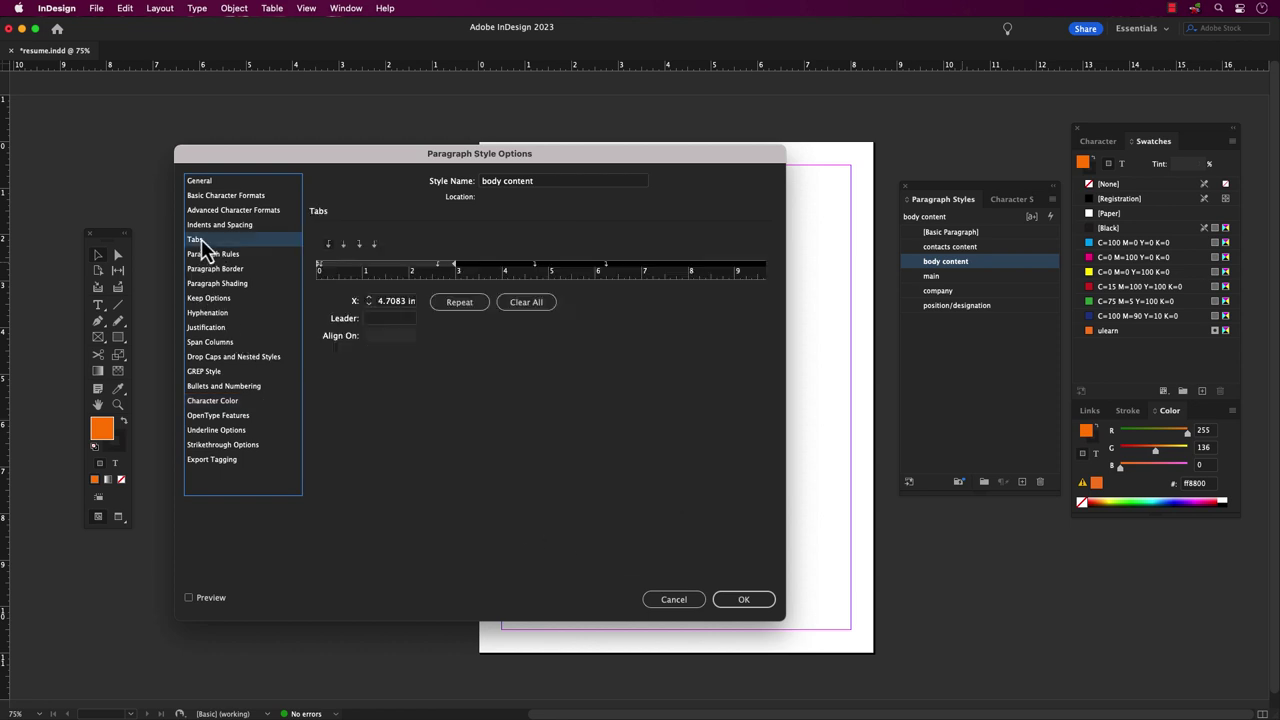
click(672, 605)
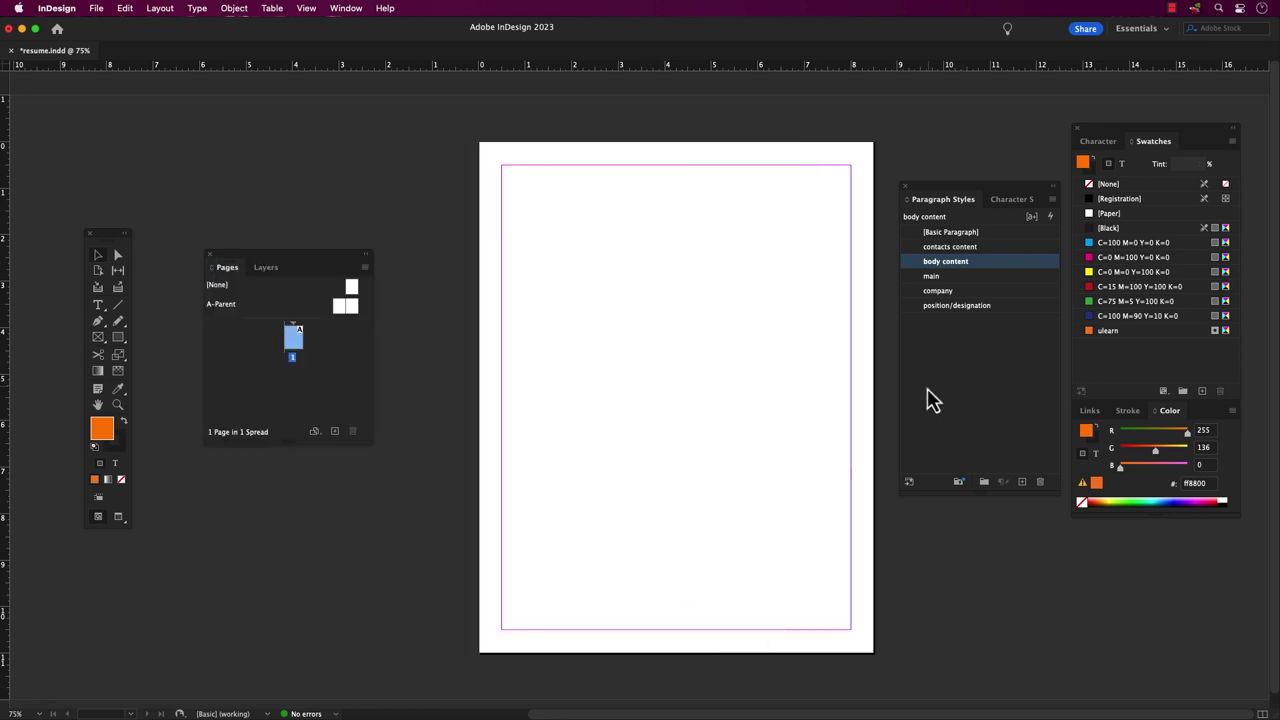
- Review the main paragraph style's colour, bullet and font settings, leaving them unchanged
double_click(932, 276)
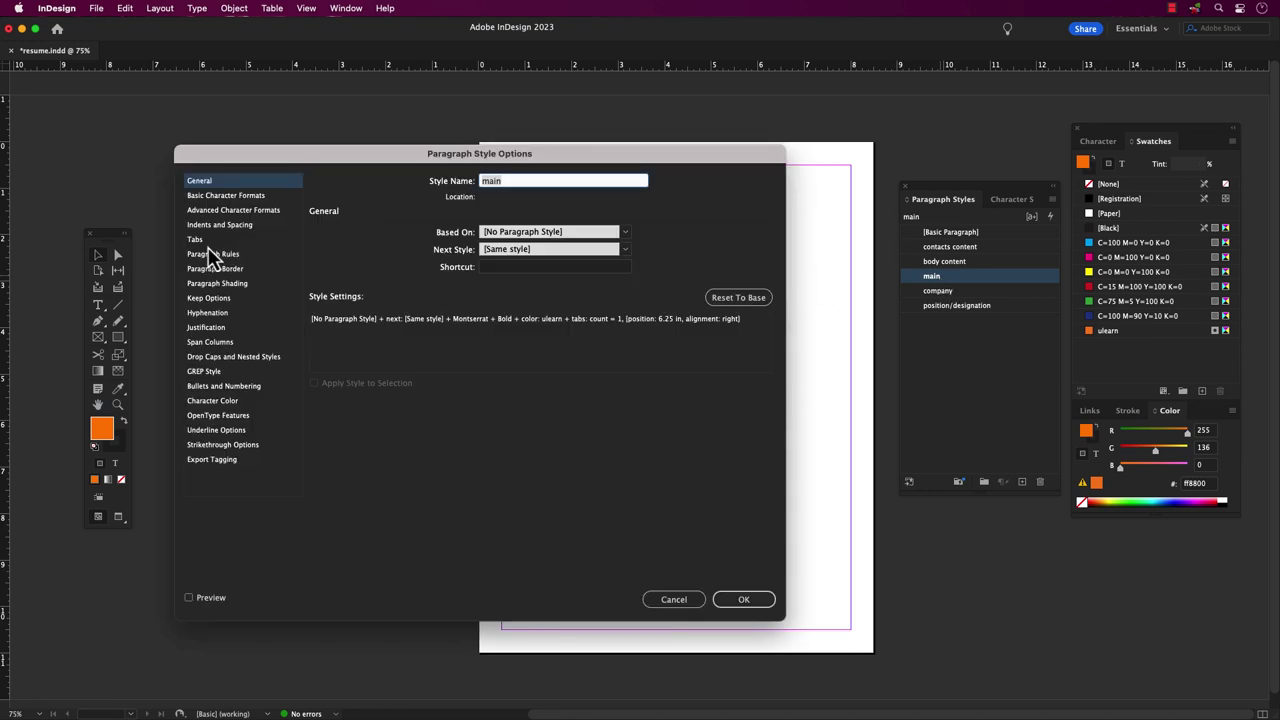
click(229, 400)
click(228, 387)
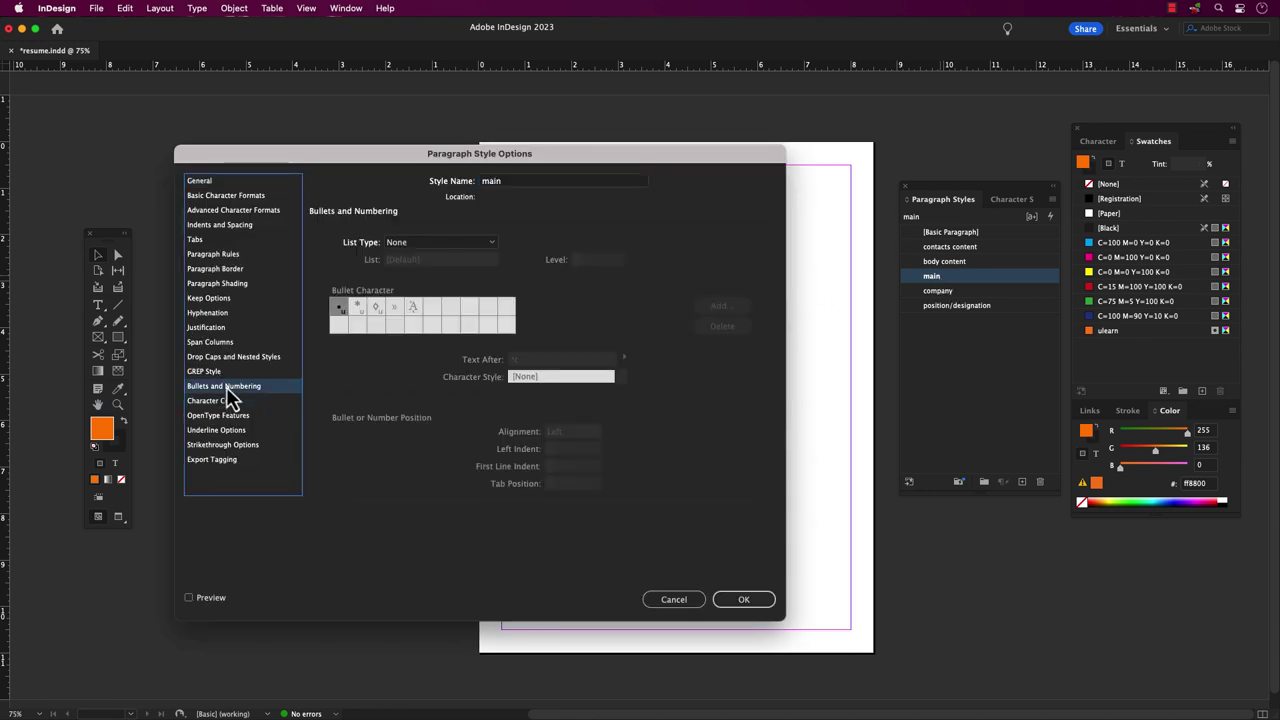
click(226, 197)
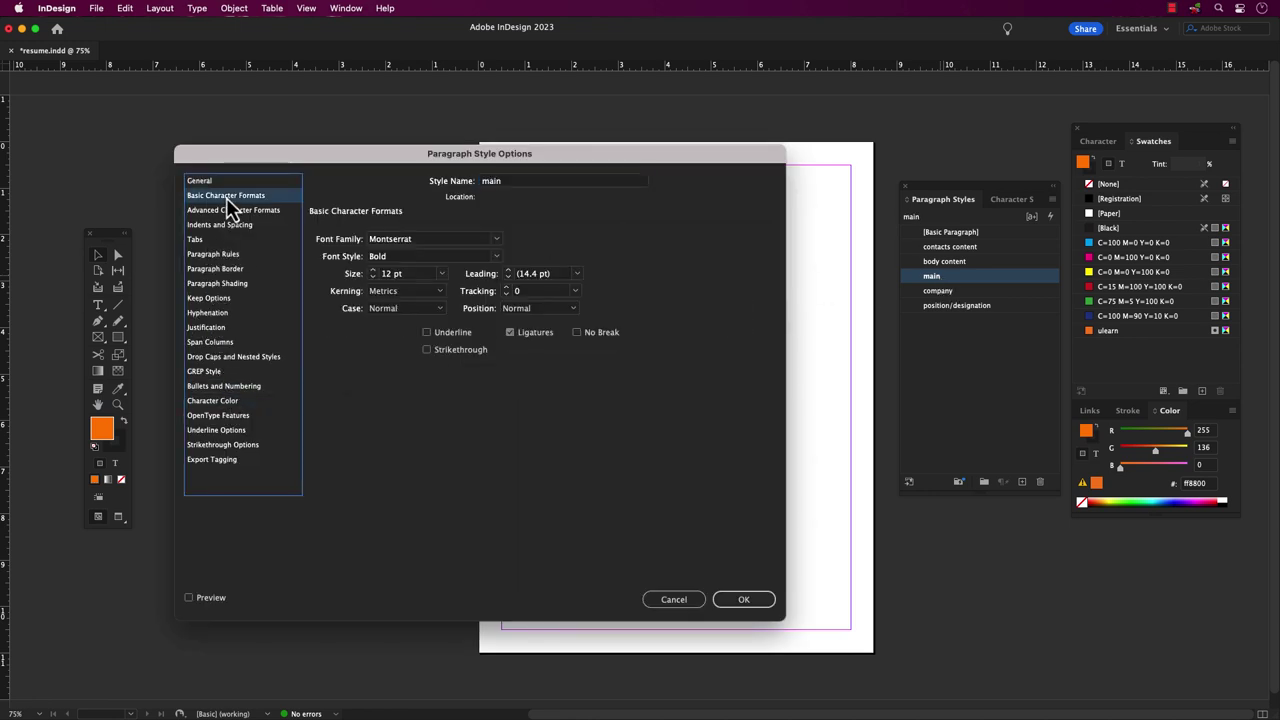
click(674, 599)
- Apply the contacts 'x' character style to the P: label in the contact line
double_click(564, 191)
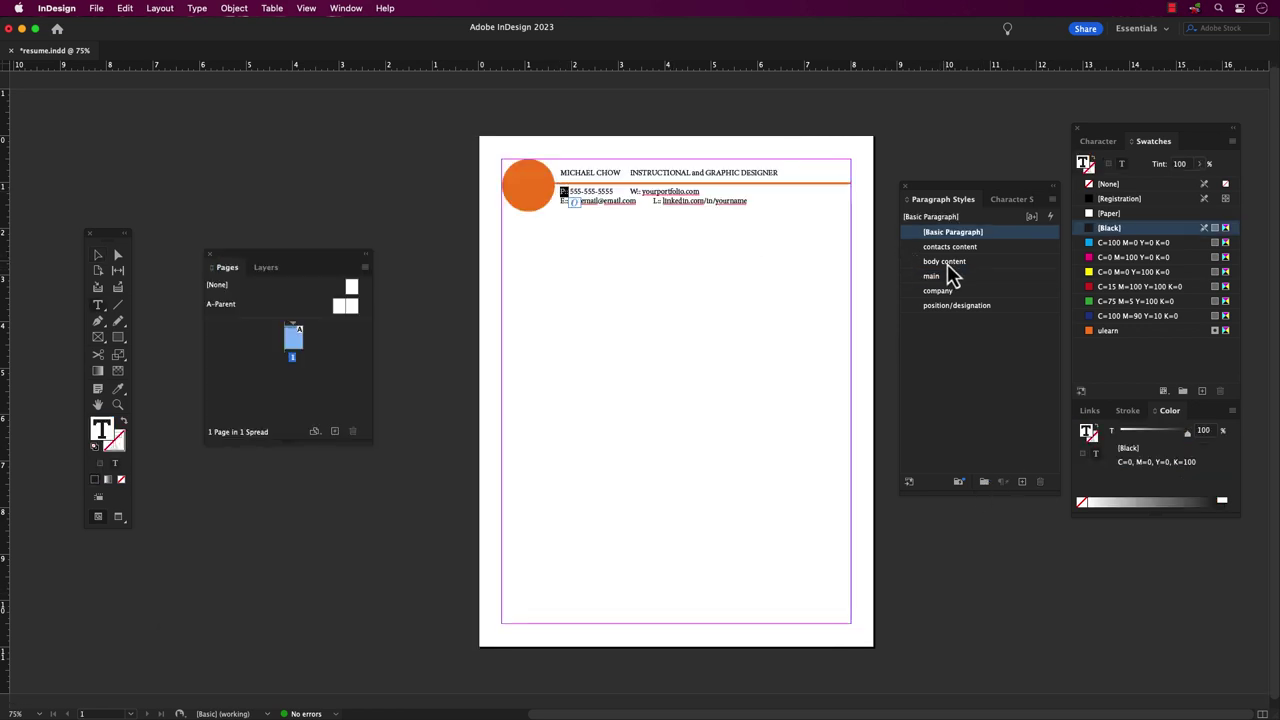
click(1008, 199)
click(942, 246)
double_click(578, 193)
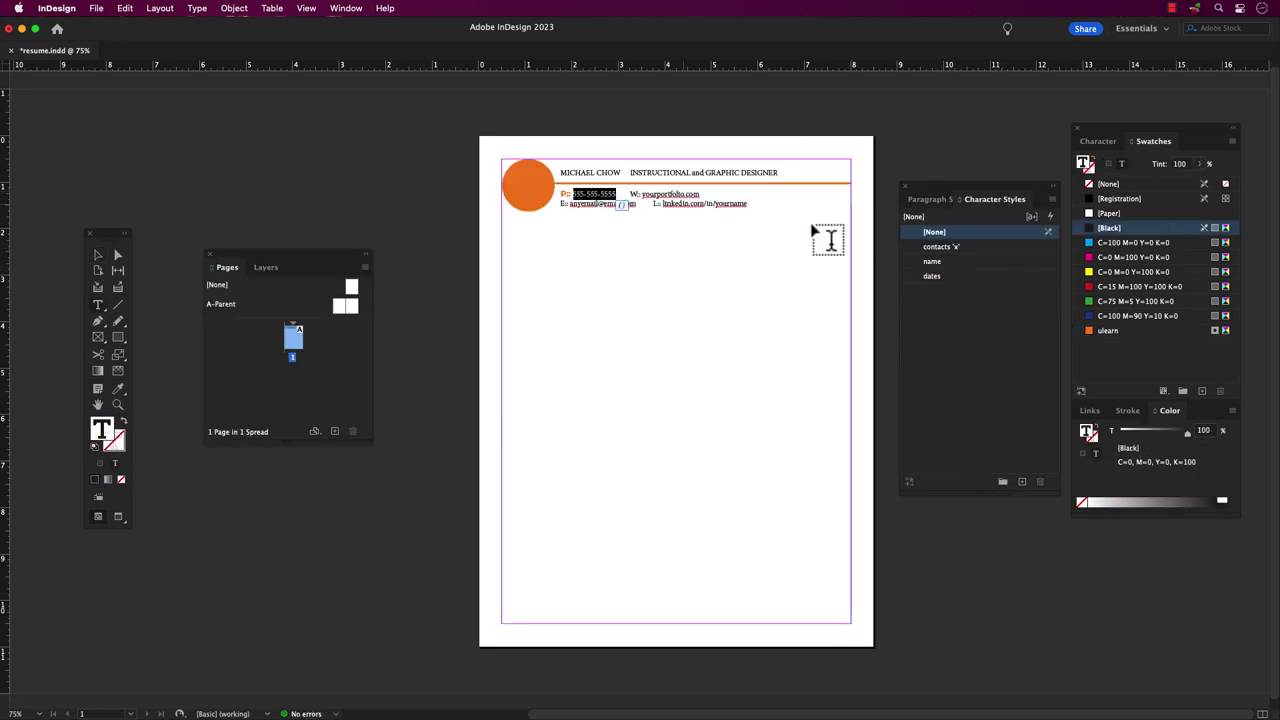
- Apply the contacts 'x' character style to the W:, L: and E: labels
double_click(635, 193)
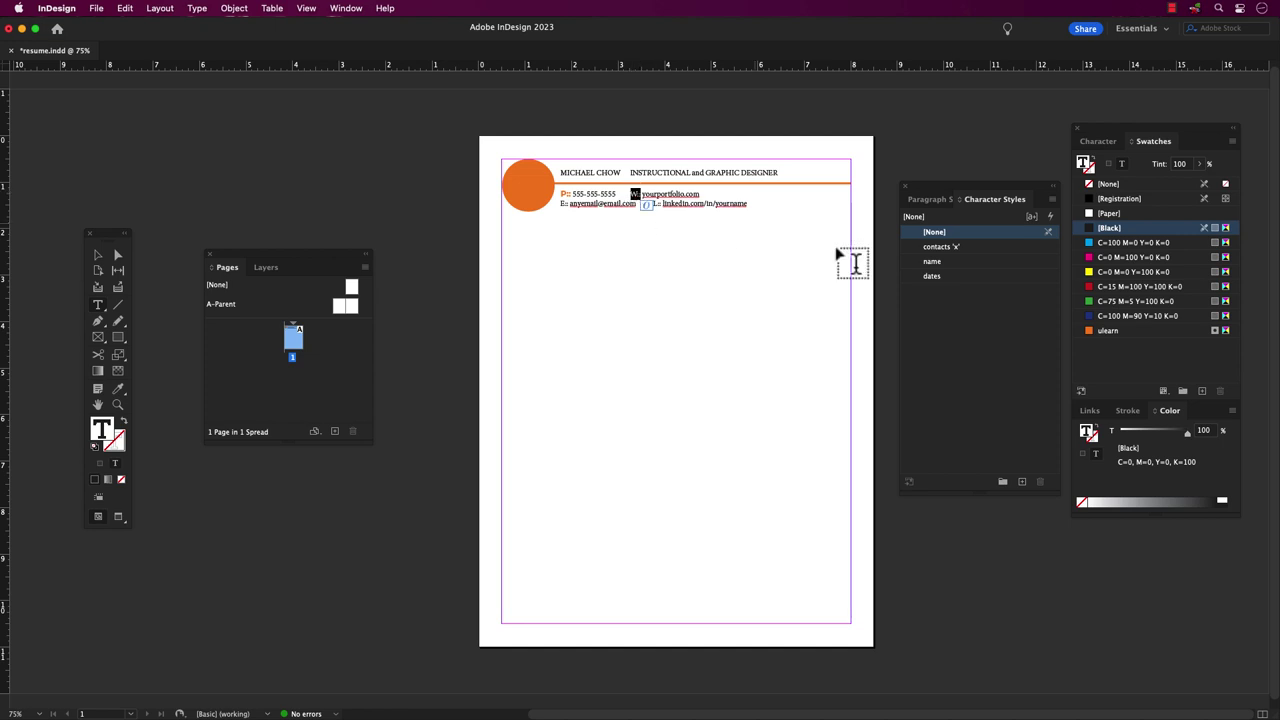
click(941, 246)
click(656, 200)
click(941, 246)
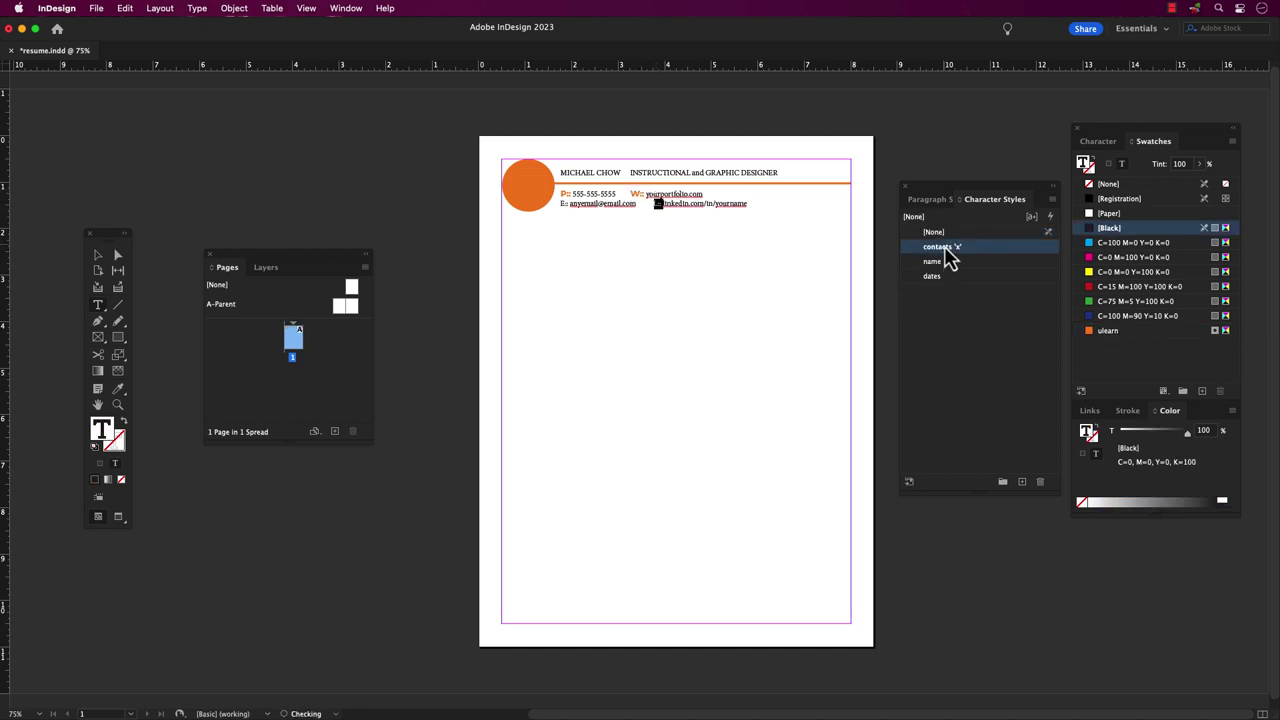
double_click(563, 203)
click(941, 246)
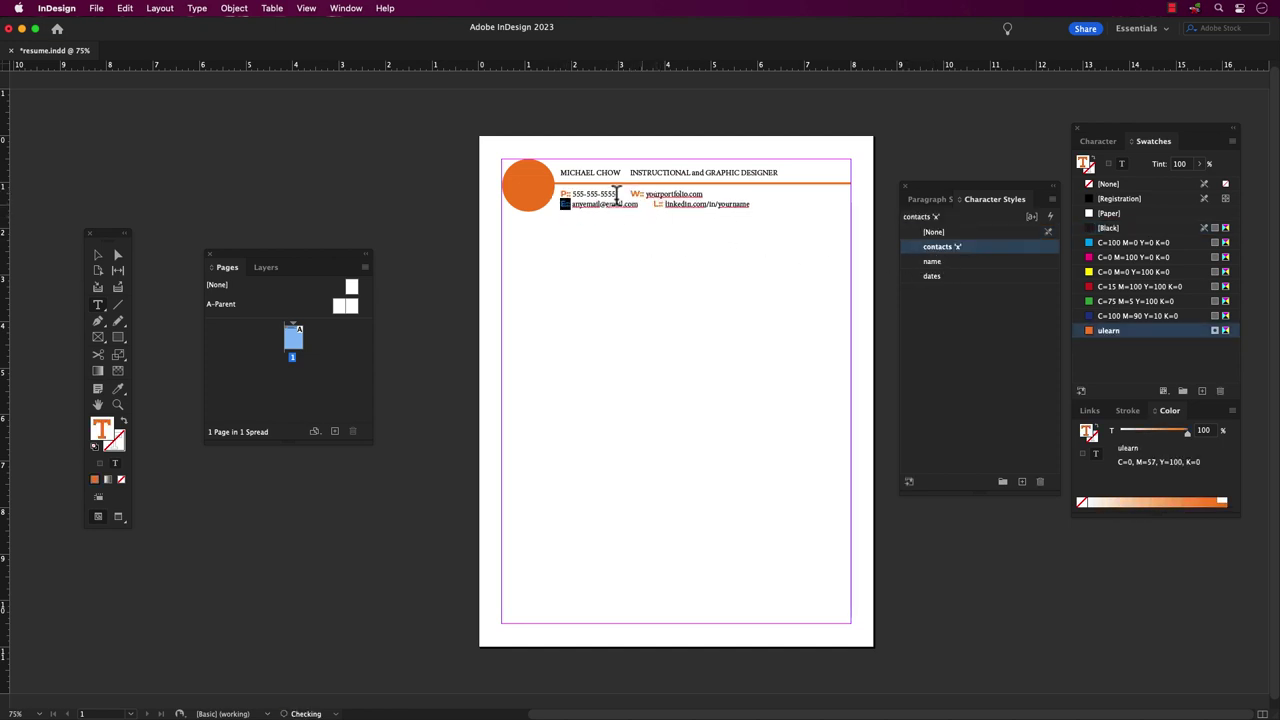
- Apply the contacts content paragraph style to the phone, website and e-mail lines
double_click(578, 193)
click(935, 199)
click(954, 249)
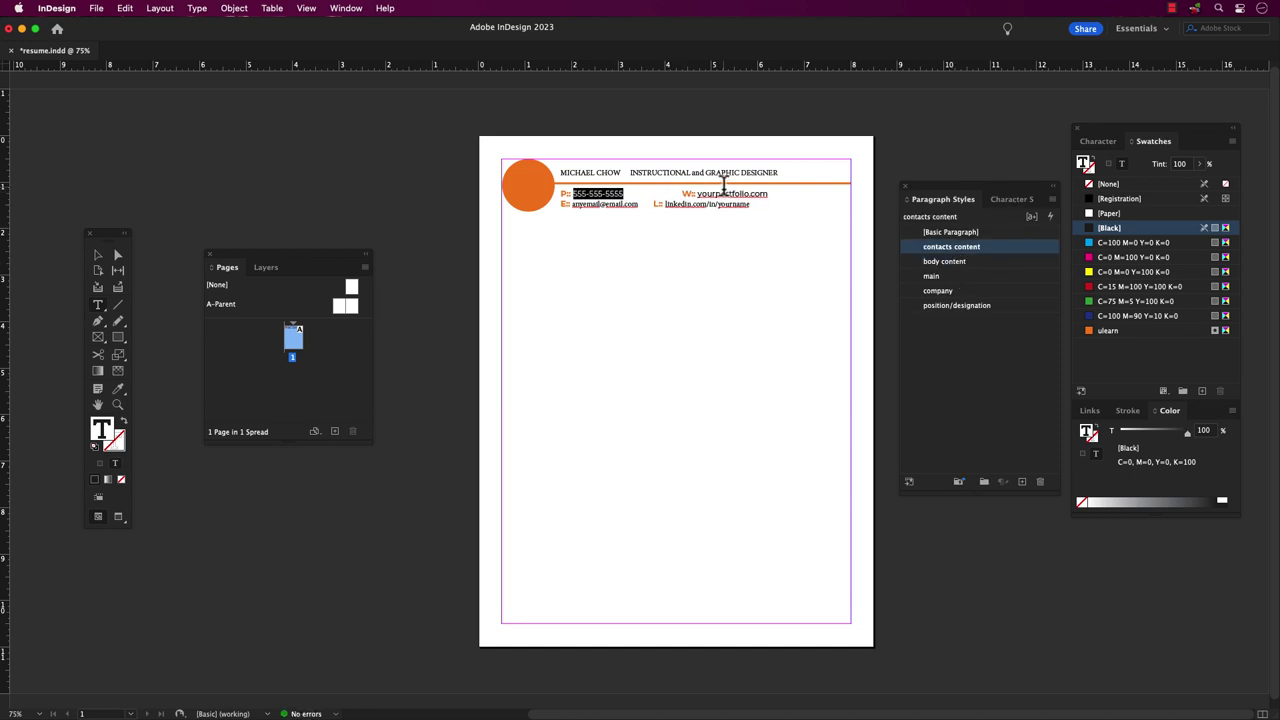
click(726, 195)
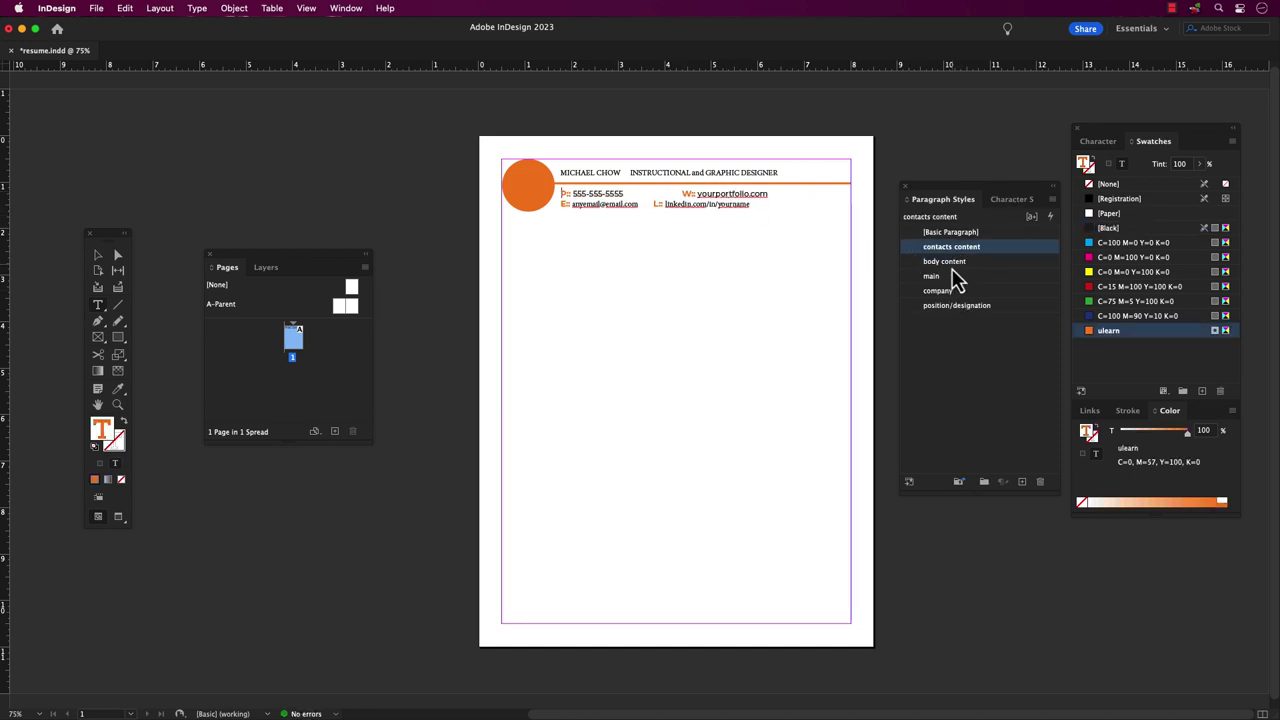
drag(697, 194, 573, 204)
click(950, 246)
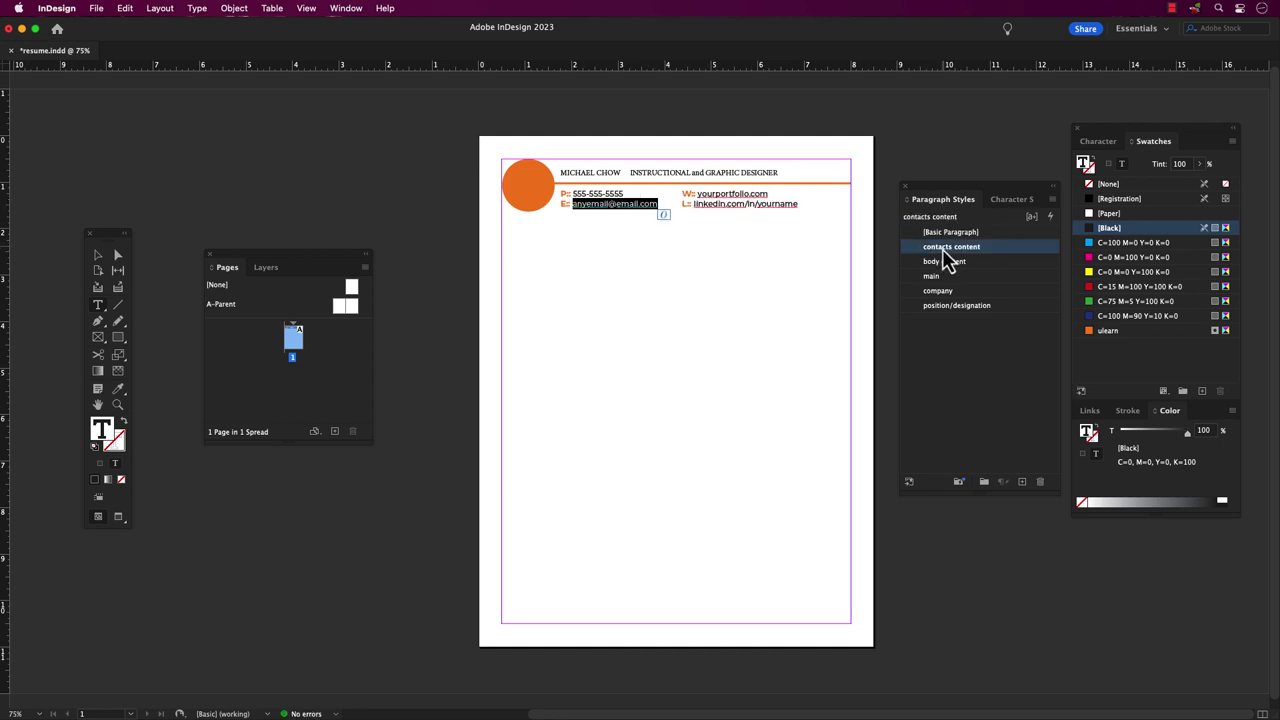
click(627, 200)
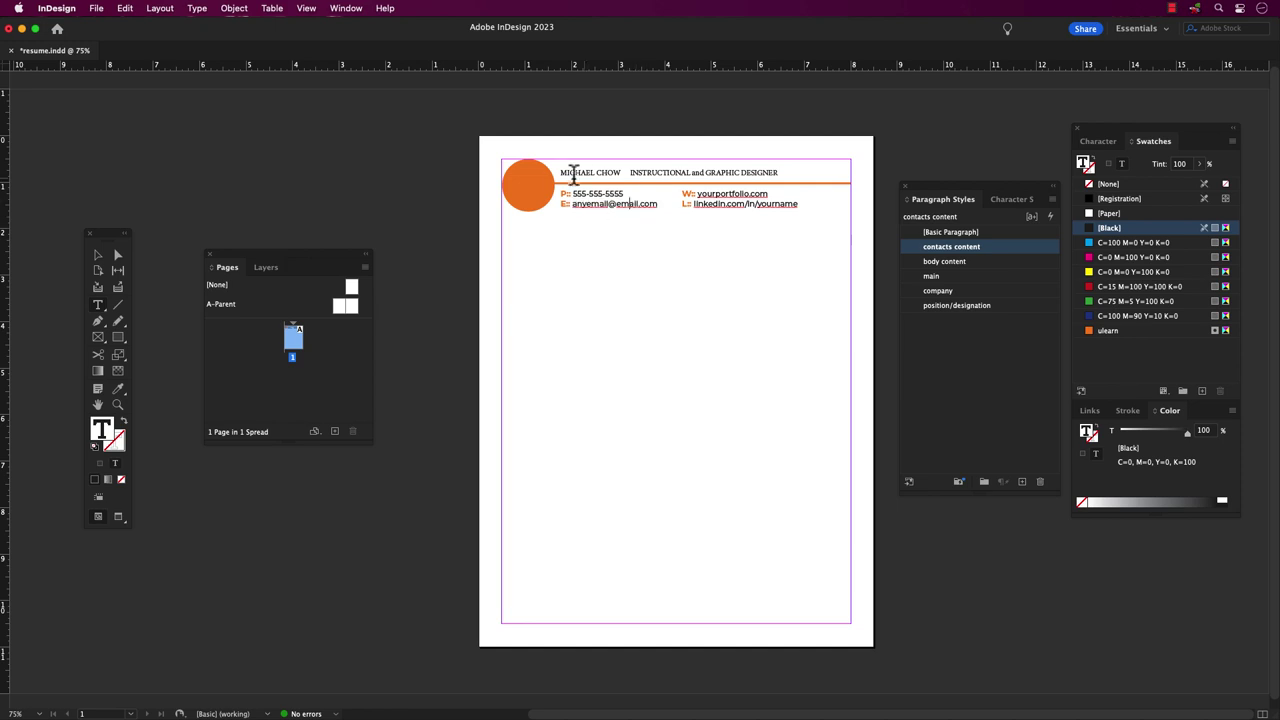
- Style the name and job title line with position/designation
drag(573, 173, 780, 172)
click(970, 307)
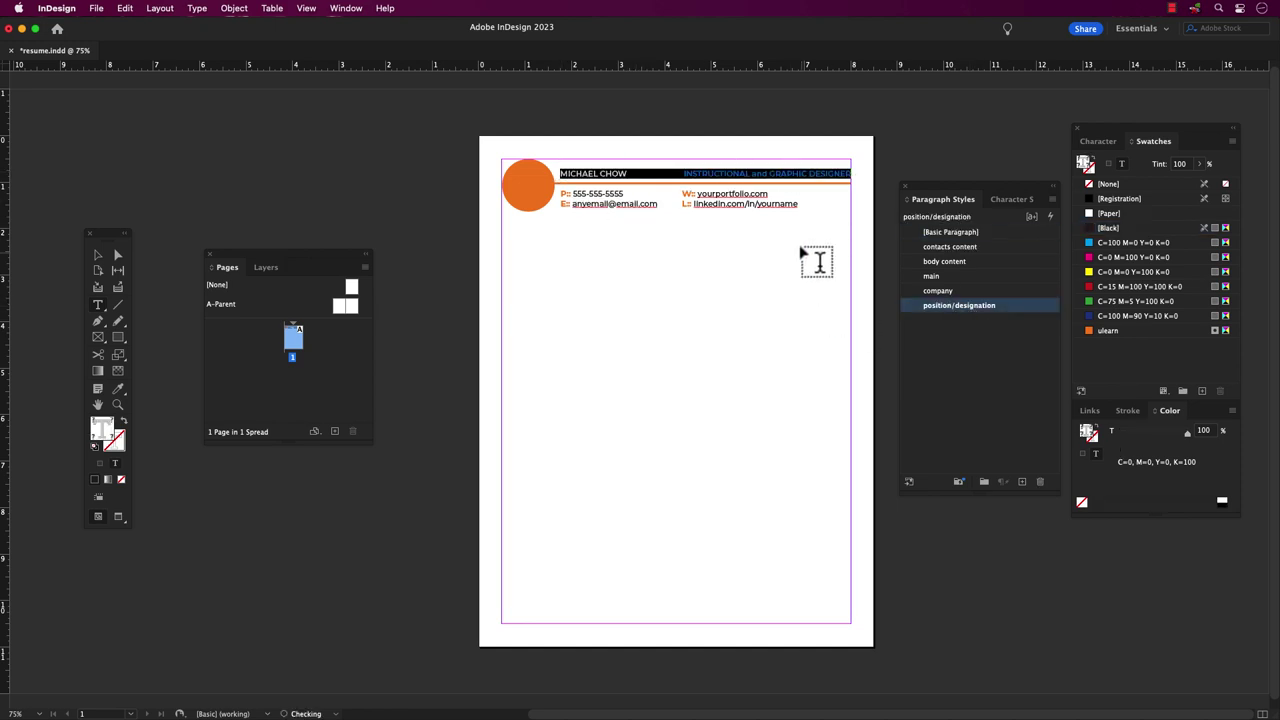
click(816, 262)
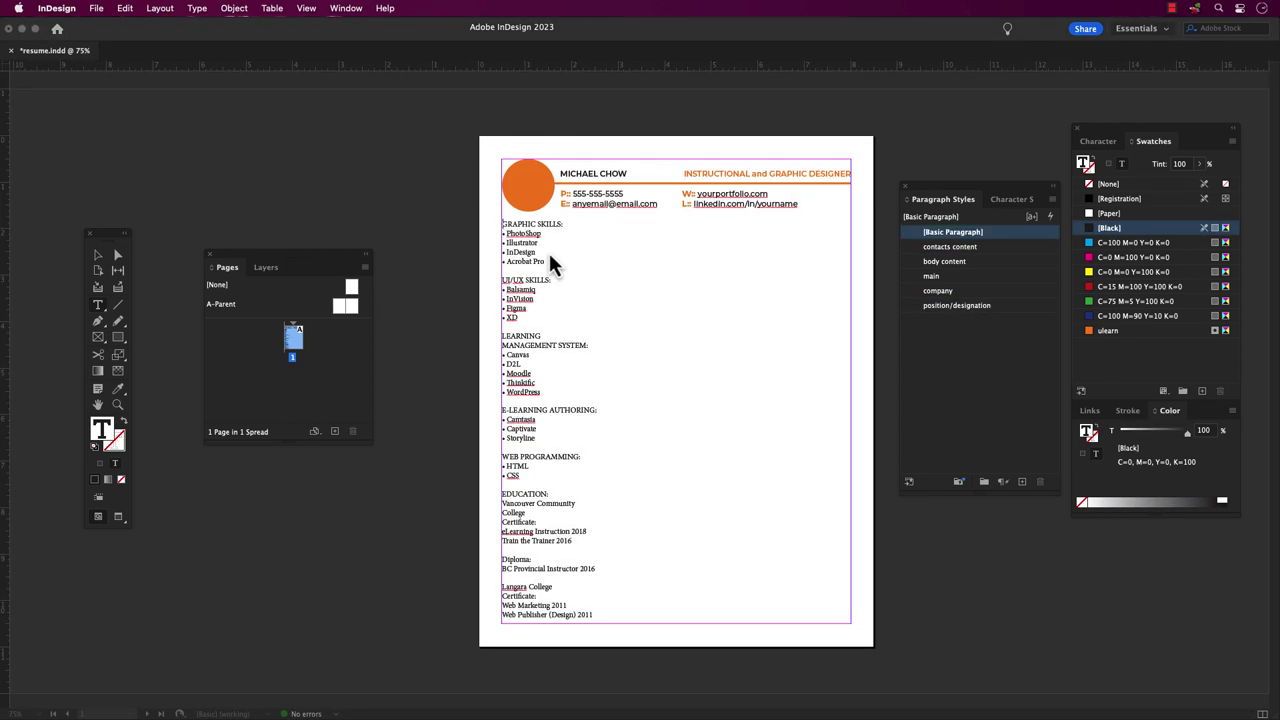
- Apply the body content paragraph style to all the skills column text
click(548, 263)
key(super+a)
click(945, 261)
click(548, 228)
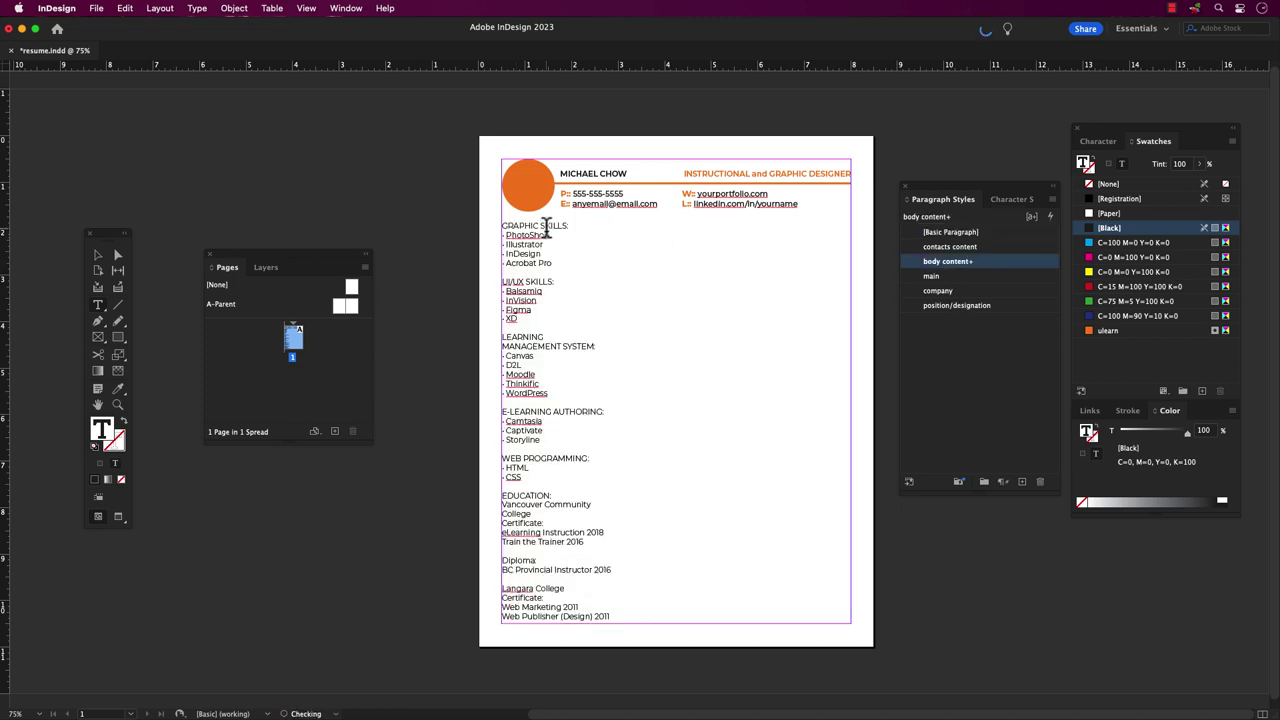
- Apply main to the GRAPHIC SKILLS, UI/UX SKILLS, LMS, E-LEARNING, WEB PROGRAMMING and EDUCATION headings
drag(570, 227, 494, 226)
click(931, 276)
drag(556, 282, 491, 280)
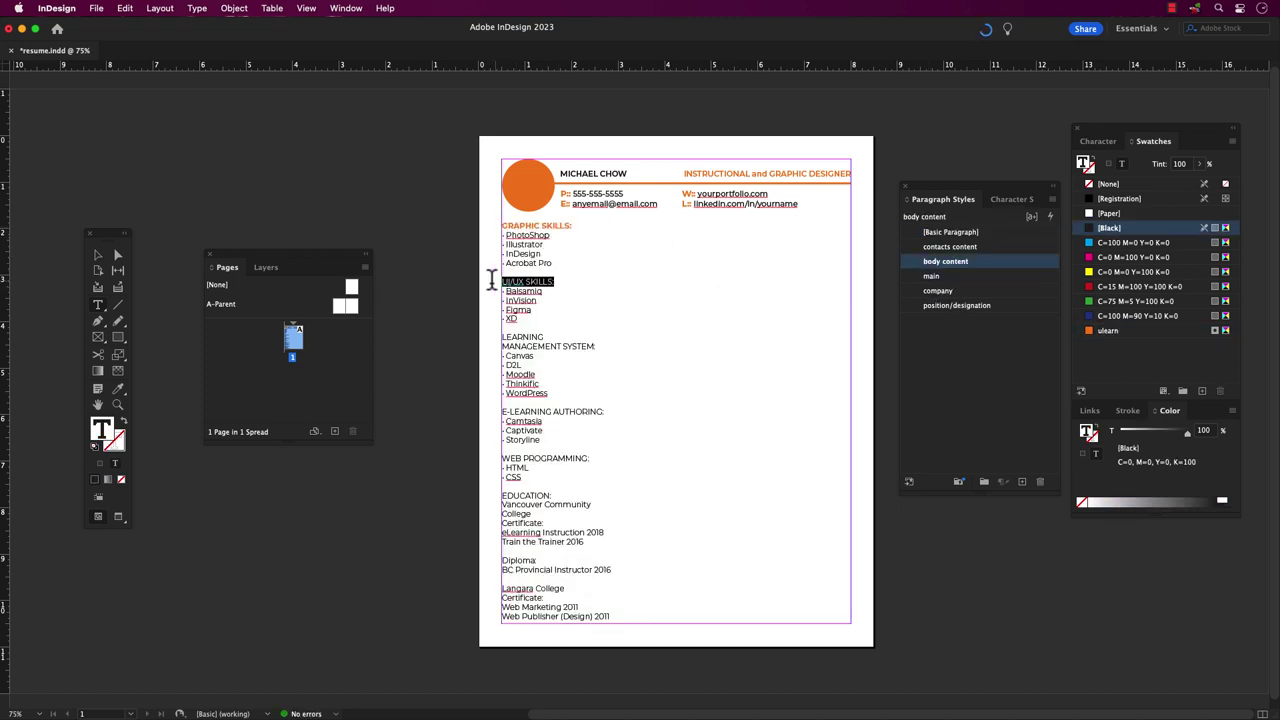
click(931, 276)
drag(600, 346, 496, 337)
click(931, 276)
drag(606, 411, 497, 412)
click(933, 276)
drag(594, 458, 494, 457)
click(933, 276)
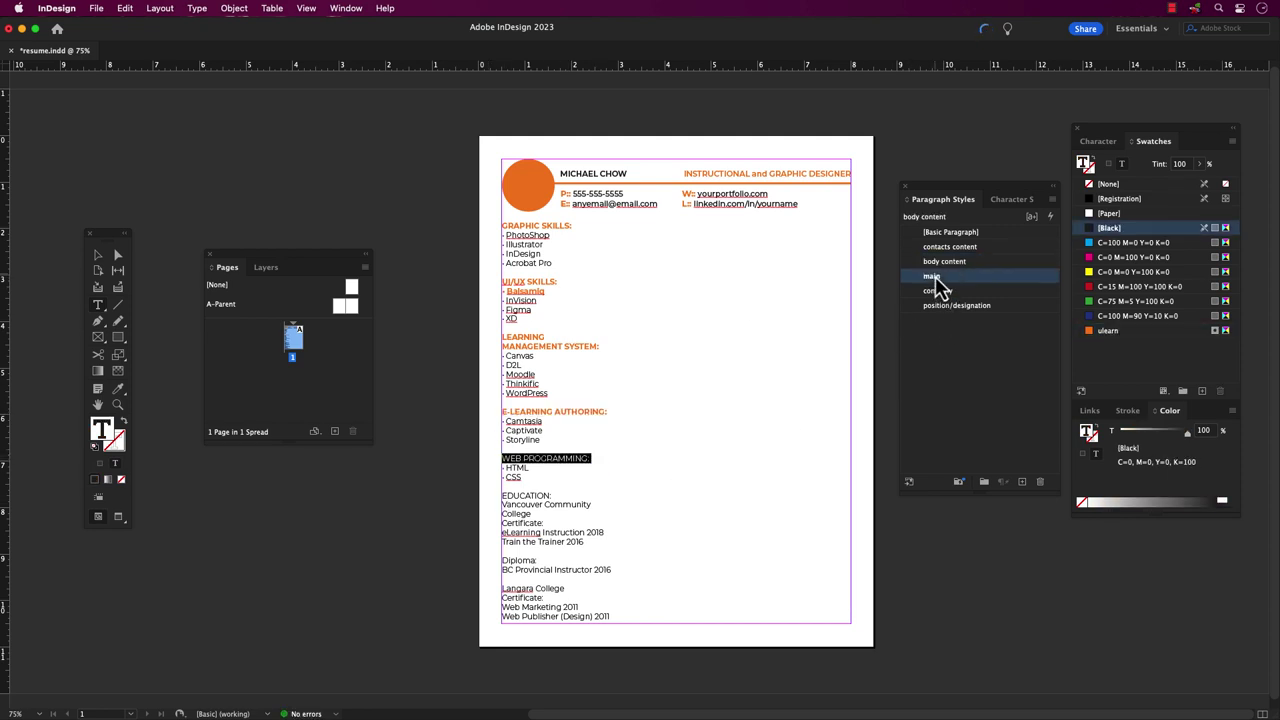
drag(556, 495, 494, 495)
click(931, 276)
click(556, 590)
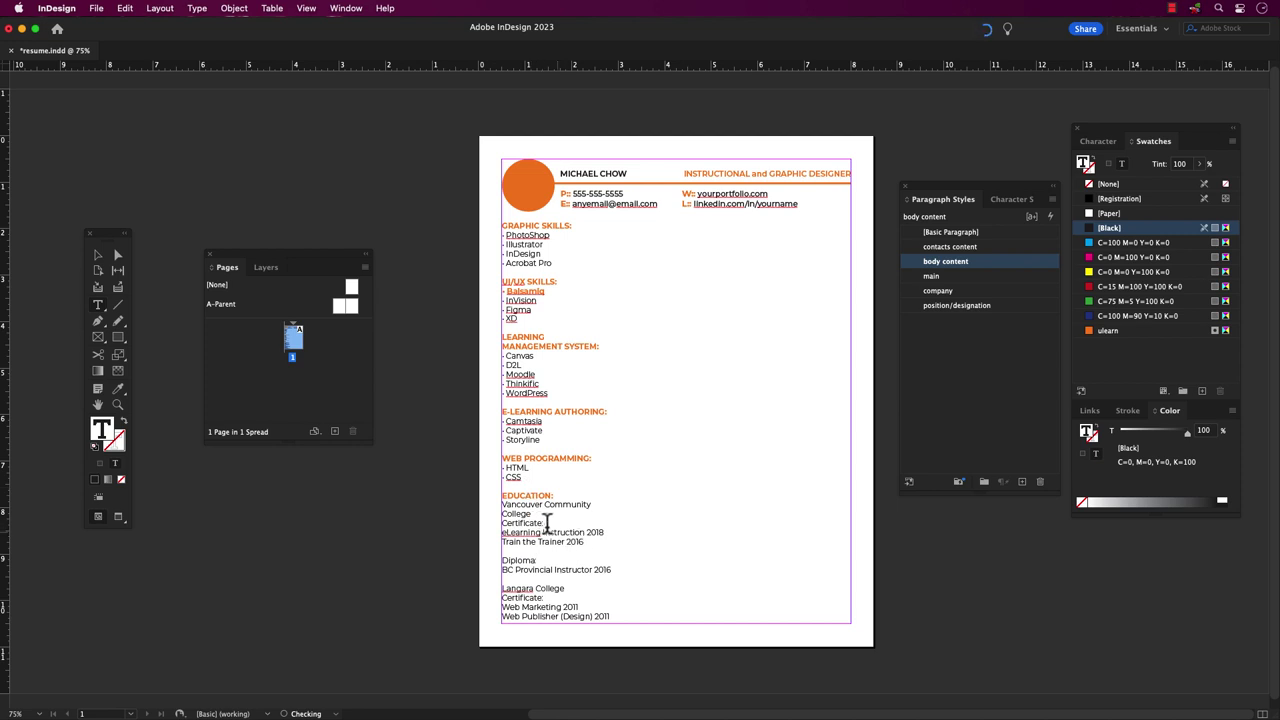
- Apply the company style to Vancouver Community College and Langara College
drag(534, 516, 500, 504)
click(938, 290)
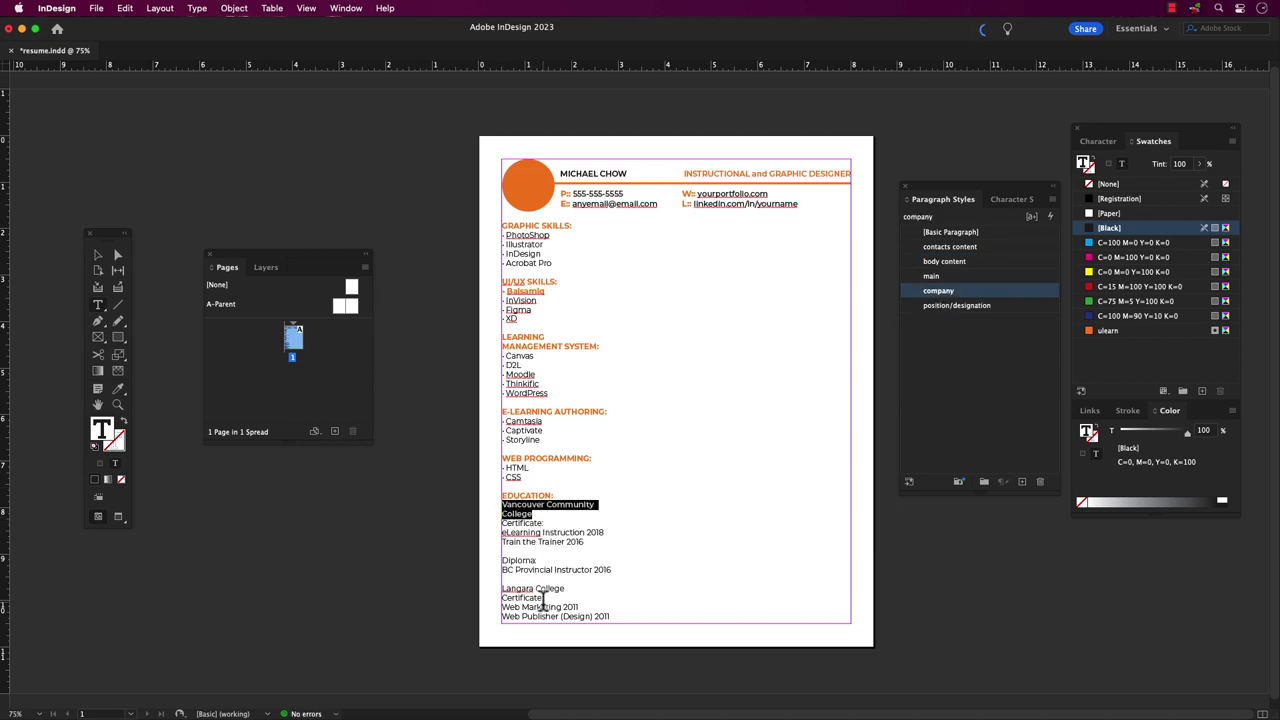
drag(565, 589, 500, 561)
click(940, 290)
- Make the Diploma label and both Certificate labels orange main headings
click(945, 262)
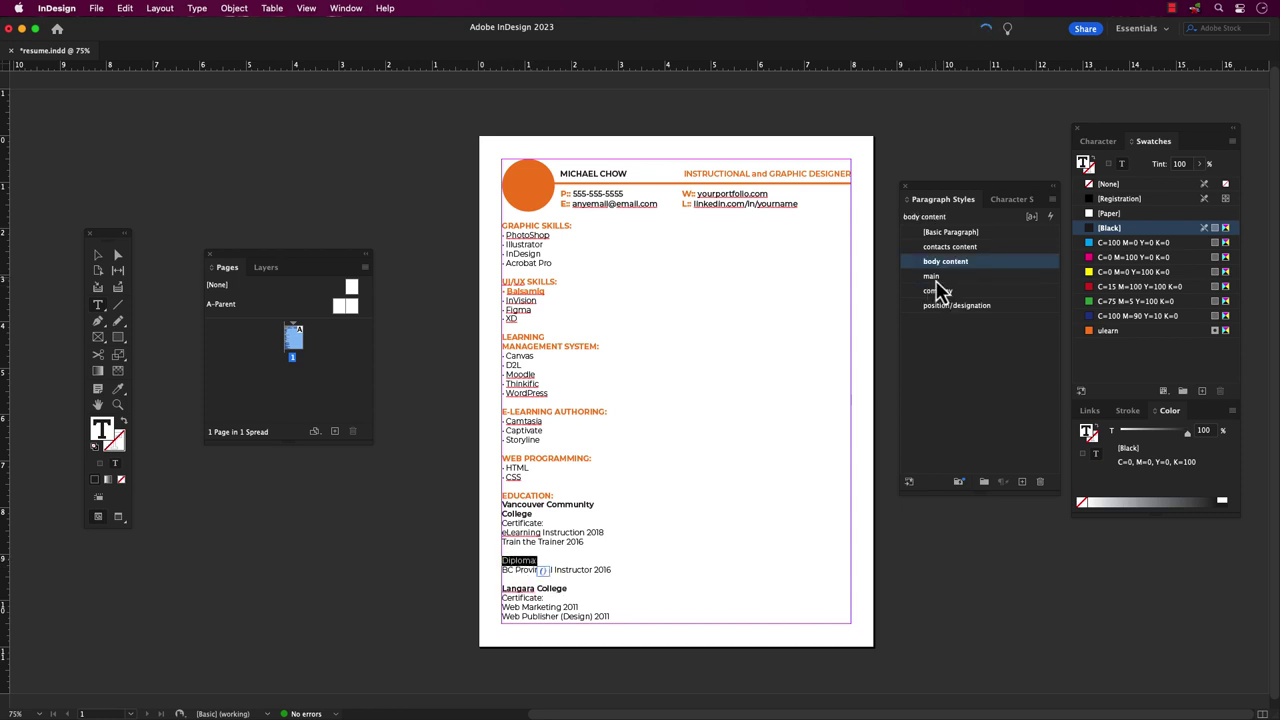
click(931, 276)
click(574, 548)
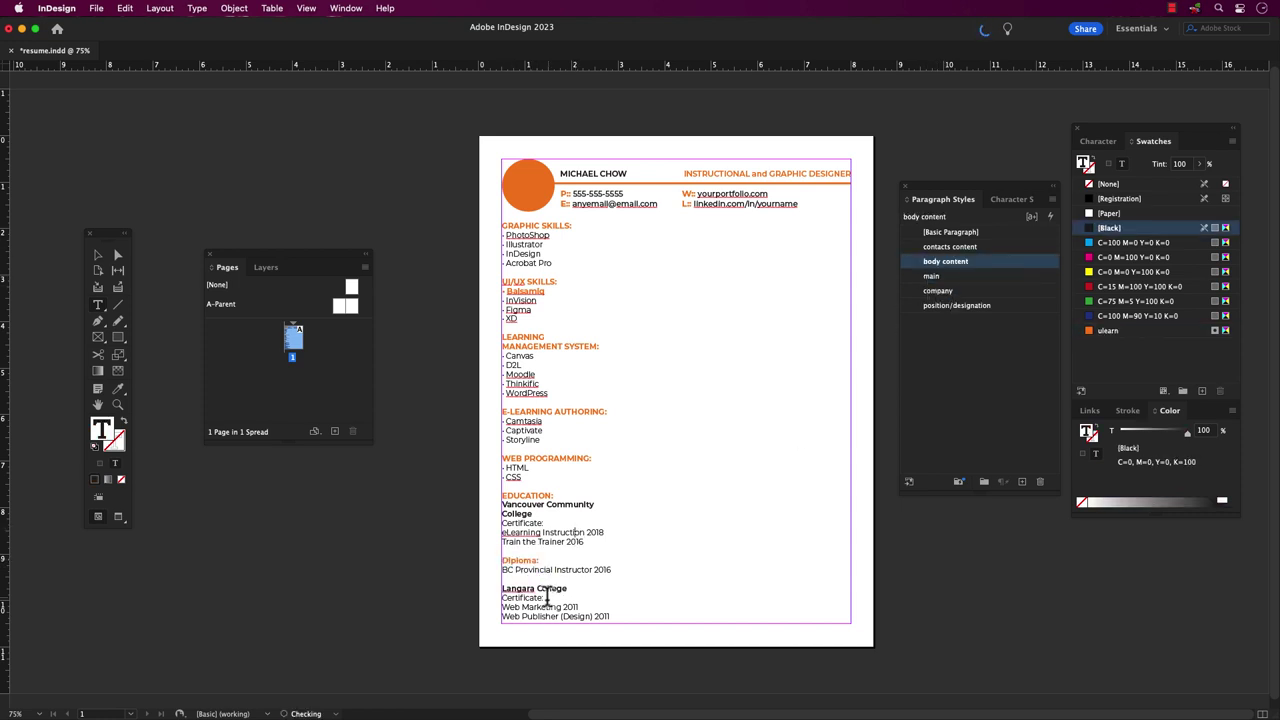
drag(555, 598, 500, 598)
click(931, 276)
drag(548, 523, 500, 523)
click(931, 276)
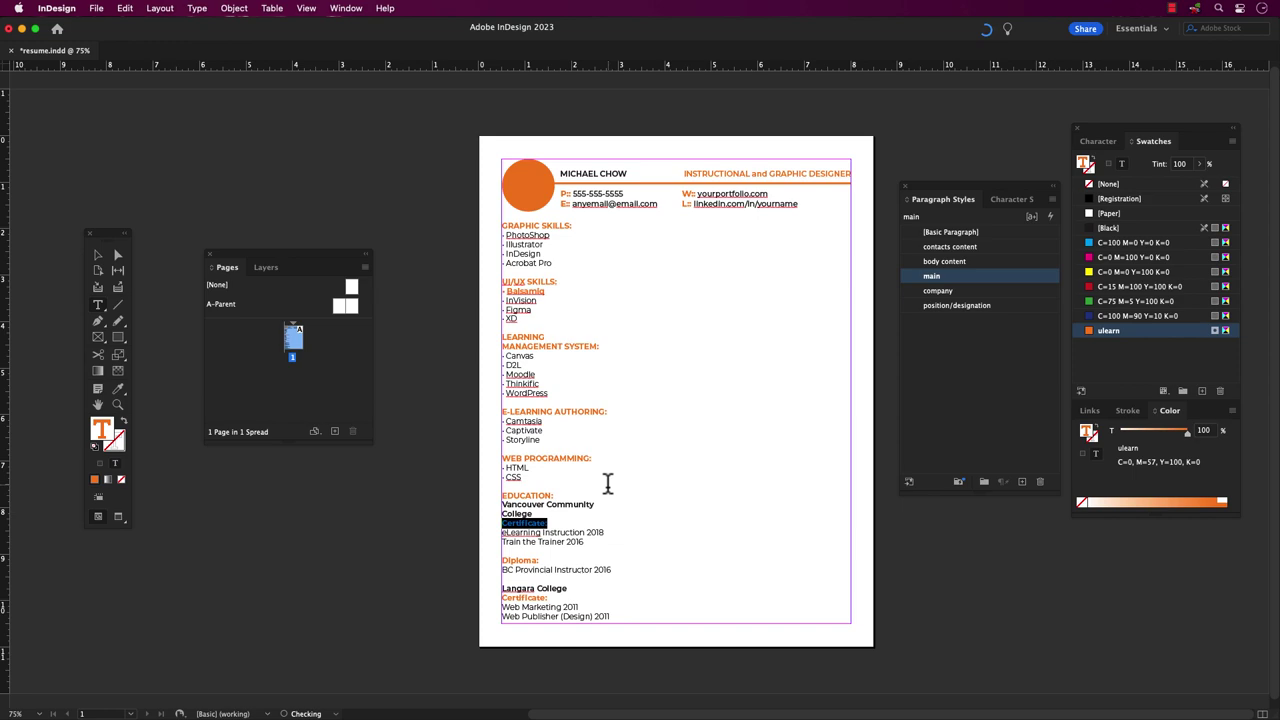
click(685, 482)
- Give the experience story body content, with EXPERIENCE: as an orange main heading
click(811, 489)
key(super+a)
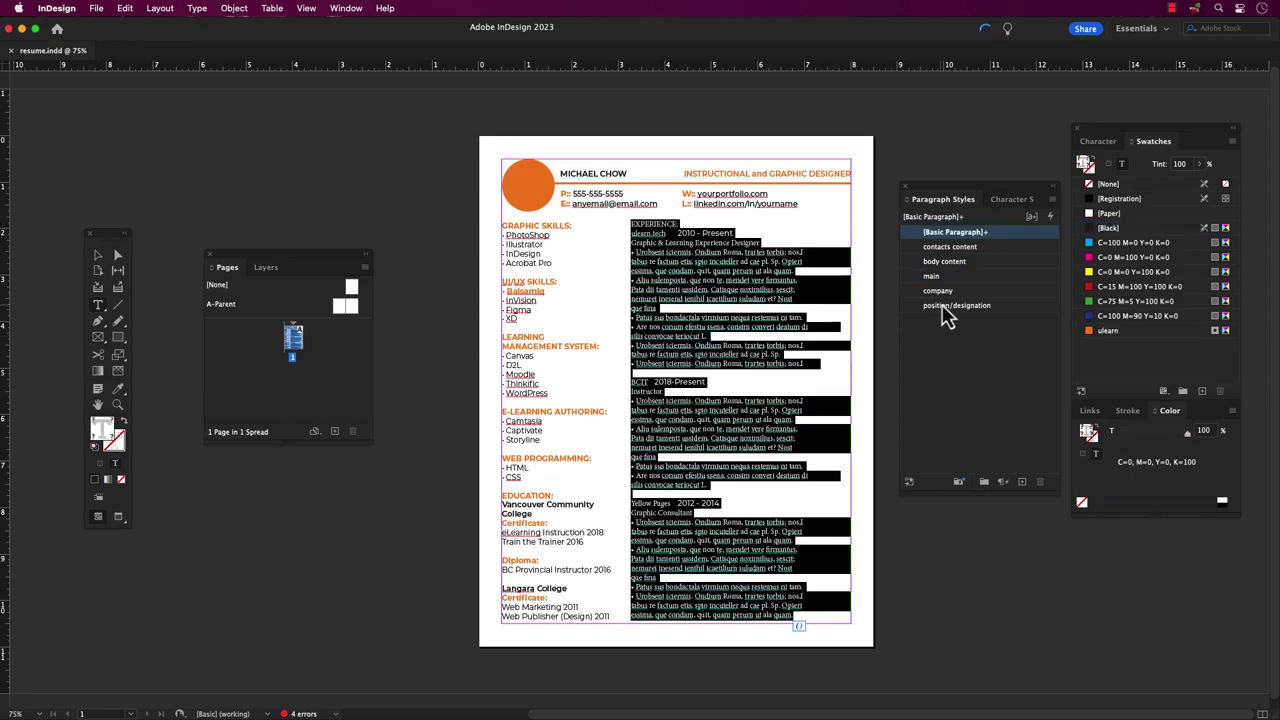
click(945, 262)
drag(684, 226, 631, 226)
click(931, 276)
- Apply the company style to the ulearn.tech, BCIT and Yellow Pages lines
triple_click(660, 234)
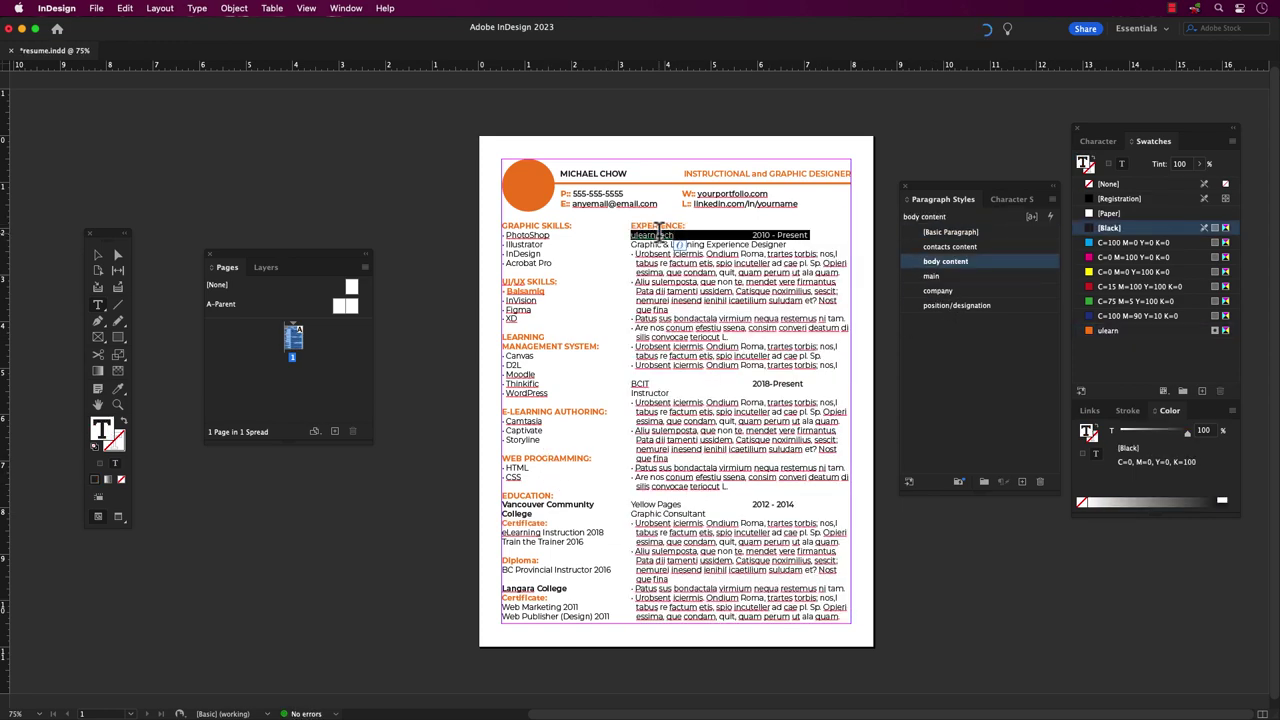
click(955, 305)
click(937, 290)
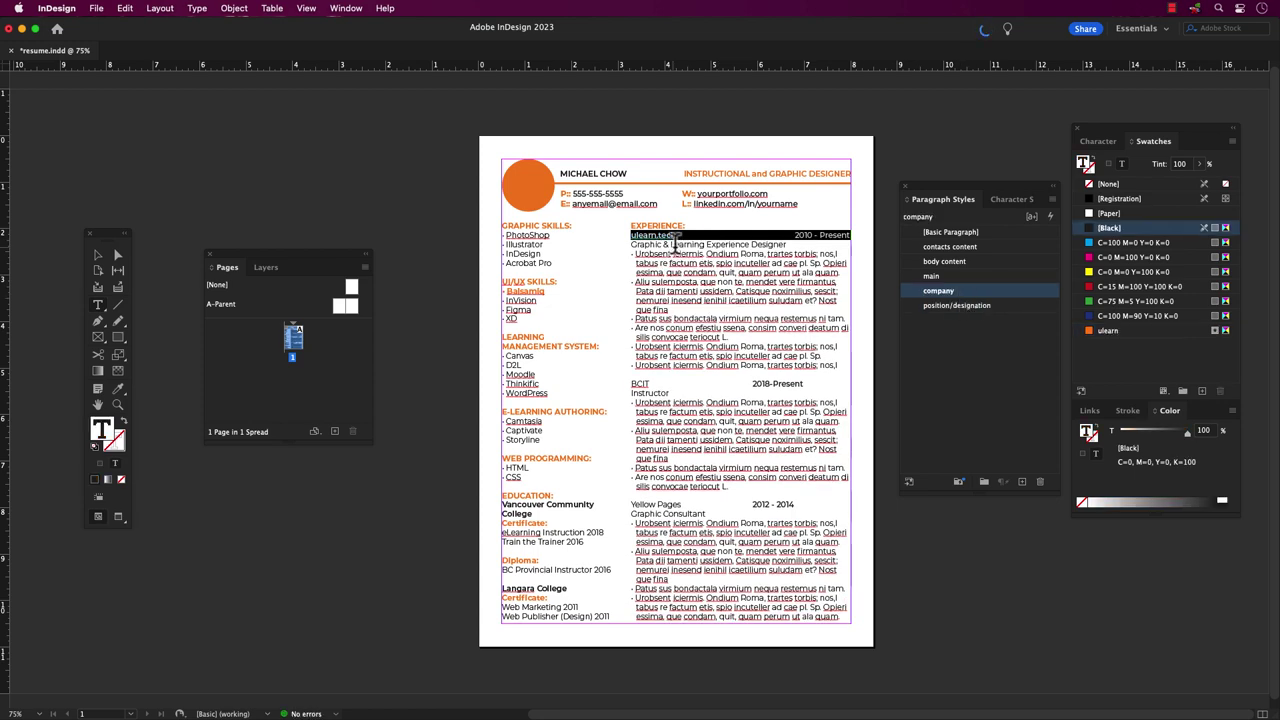
triple_click(645, 383)
click(951, 305)
click(937, 290)
triple_click(663, 504)
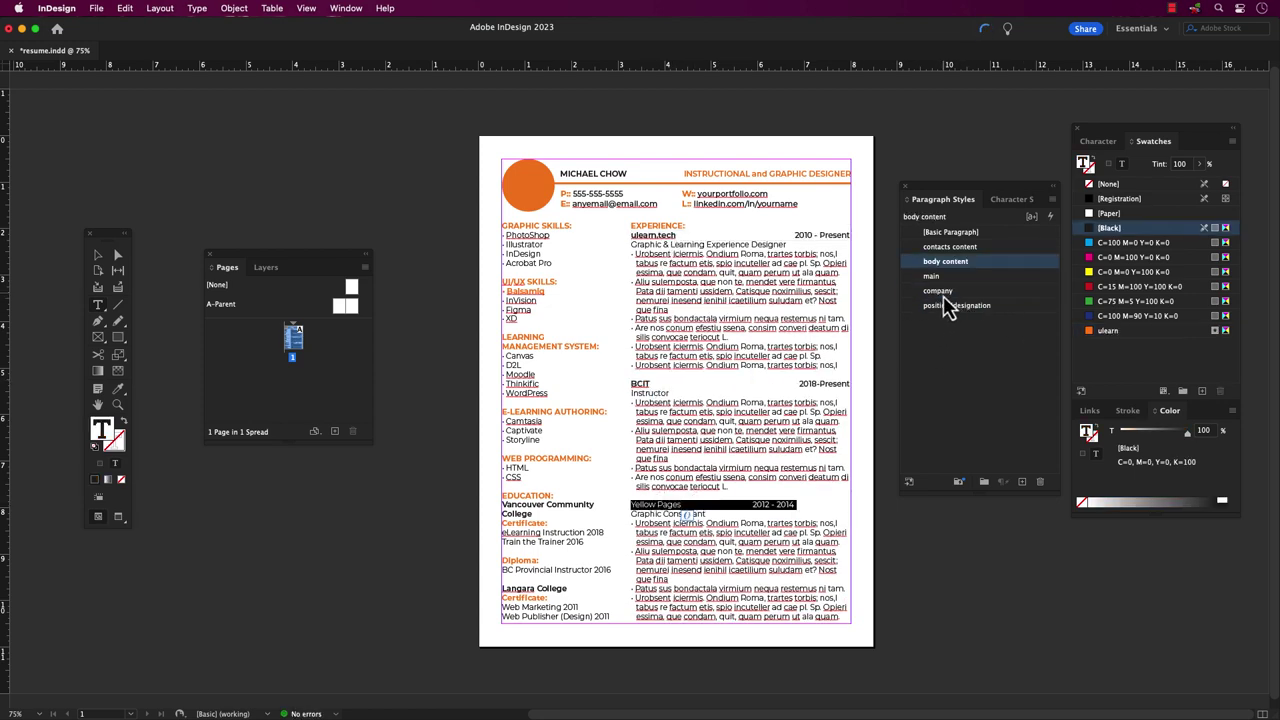
click(951, 305)
click(937, 290)
- Apply position/designation to the Designer, Instructor and Graphic Consultant job titles
triple_click(640, 392)
click(951, 305)
triple_click(700, 244)
click(951, 305)
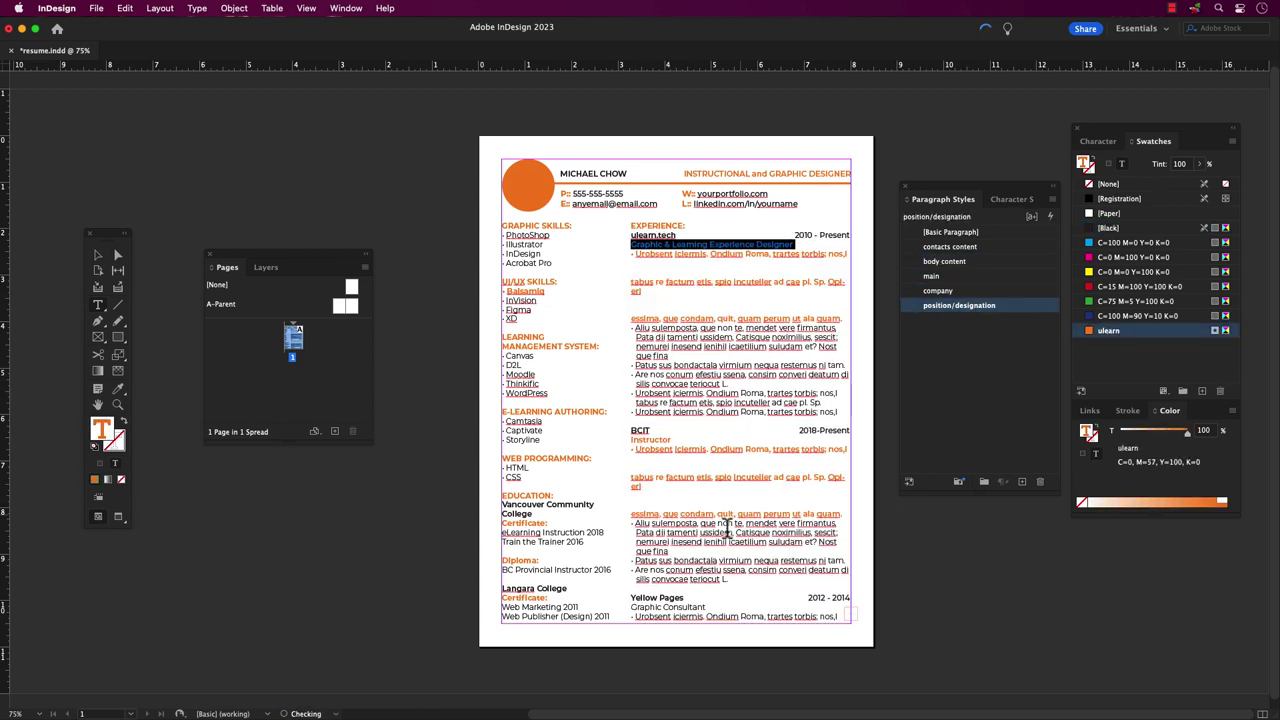
double_click(666, 606)
click(958, 305)
- Restyle the three ulearn.tech bullet lines as black body content, removing stray empty paragraphs
click(800, 245)
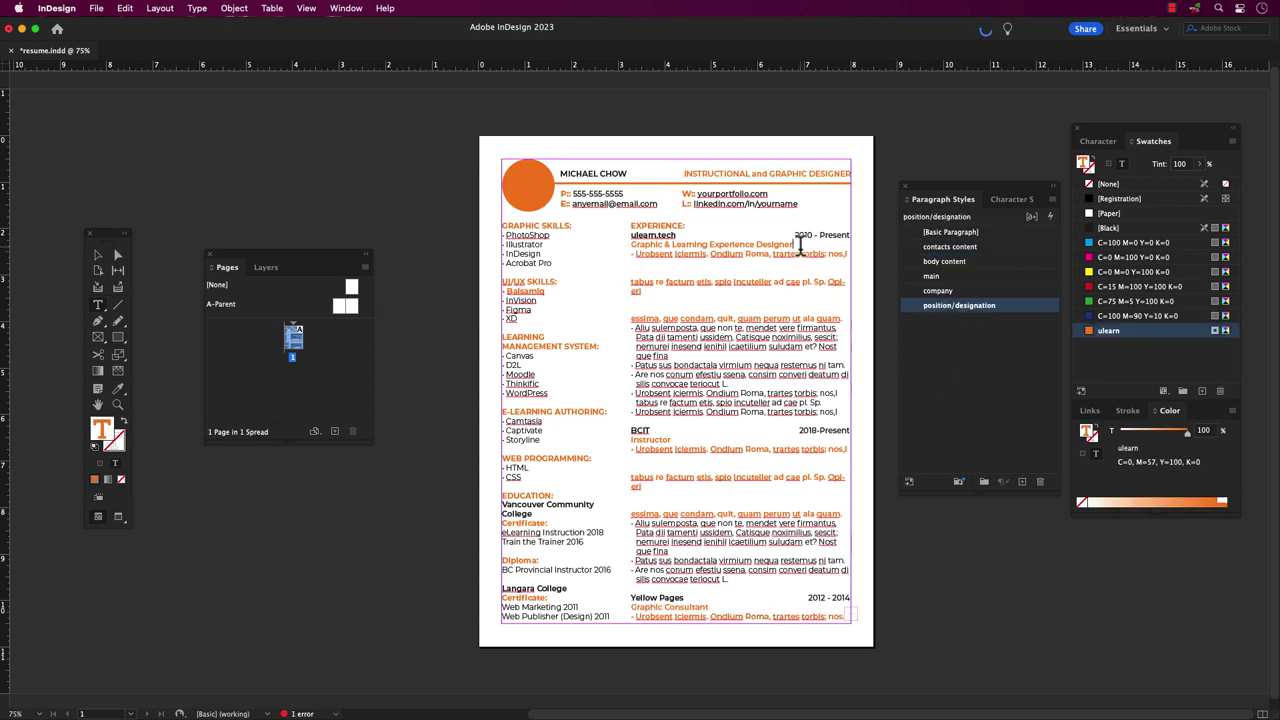
key(Return)
click(845, 326)
key(Return)
drag(845, 327, 619, 262)
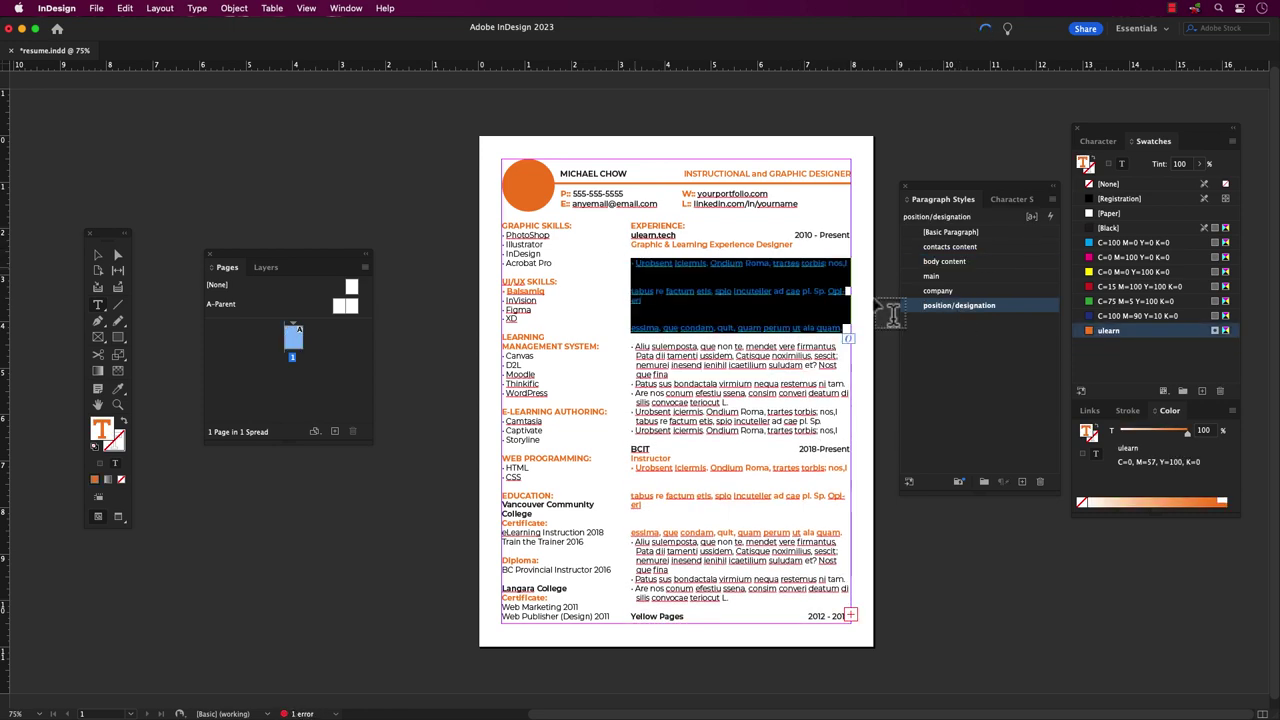
click(958, 262)
click(648, 290)
key(BackSpace)
click(640, 253)
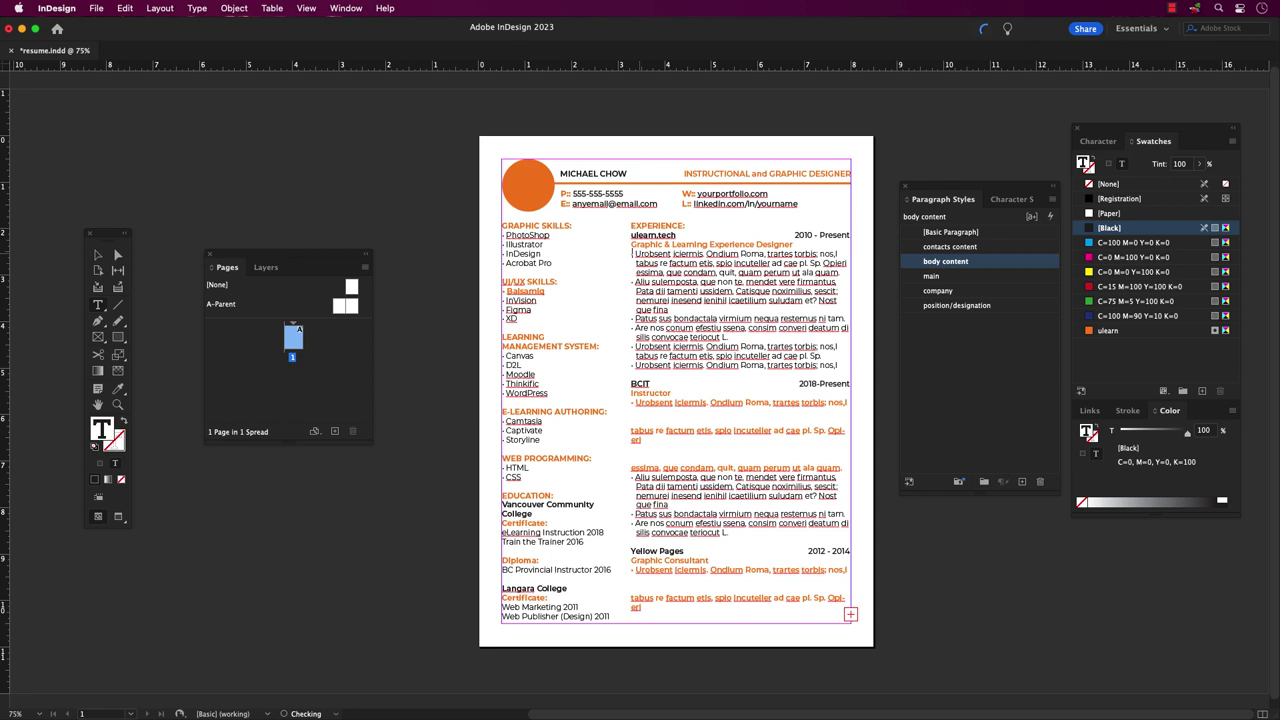
key(BackSpace)
- Restyle the three BCIT bullet lines as body content and delete the extra empty paragraphs
click(846, 469)
key(Return)
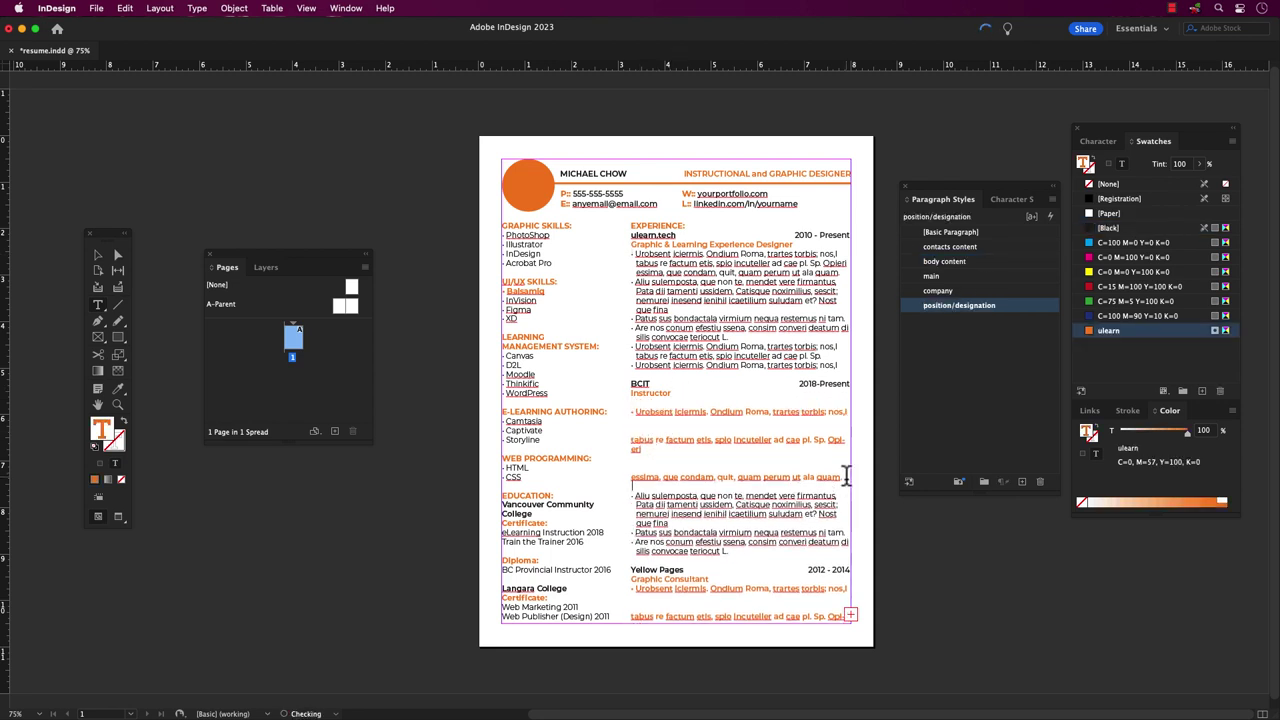
drag(846, 469, 606, 409)
click(945, 261)
click(681, 400)
key(BackSpace)
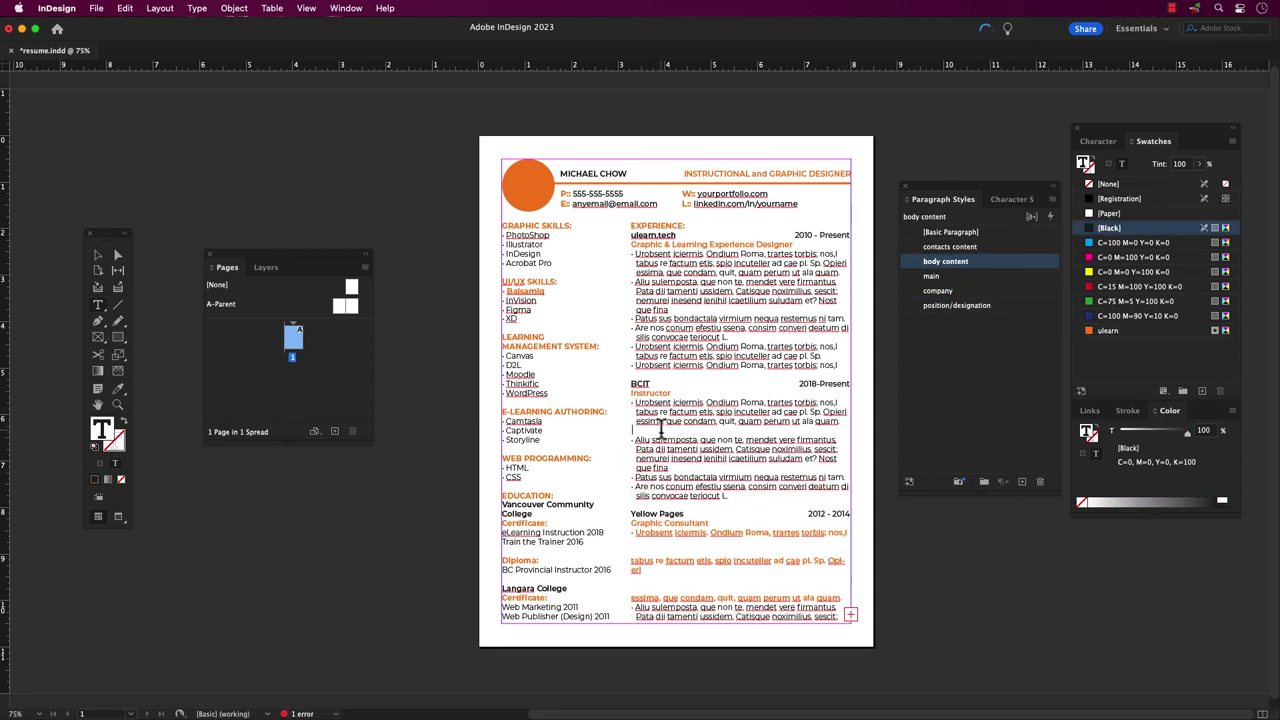
click(634, 430)
key(BackSpace)
- Restyle the three Yellow Pages bullet lines as black body content and remove blank lines
click(634, 516)
key(Return)
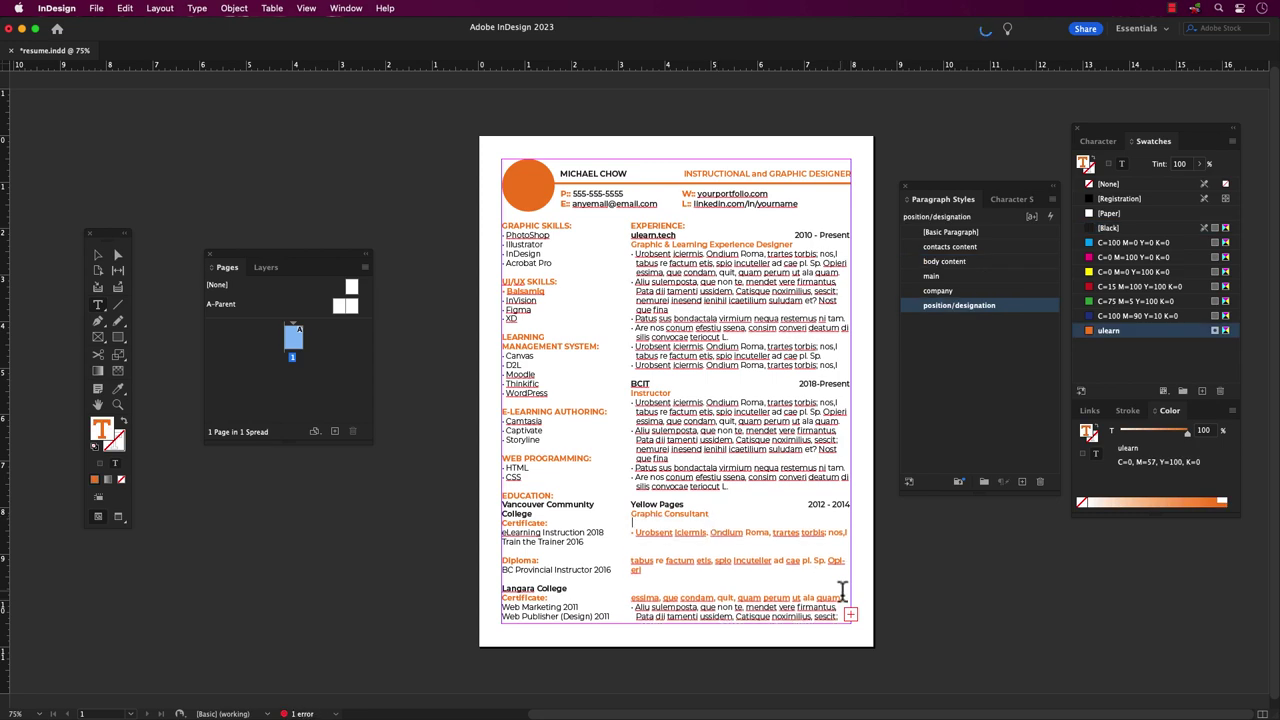
key(Escape)
click(843, 600)
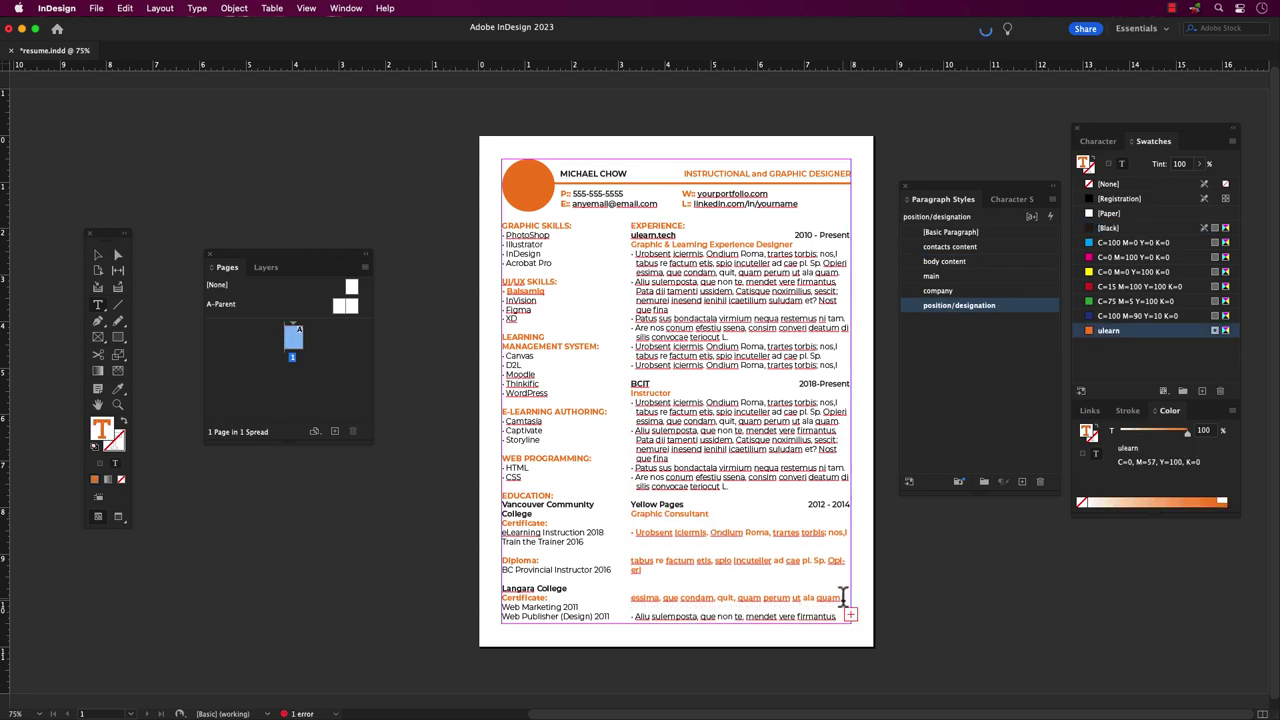
drag(843, 600, 631, 530)
click(945, 261)
click(657, 562)
key(BackSpace)
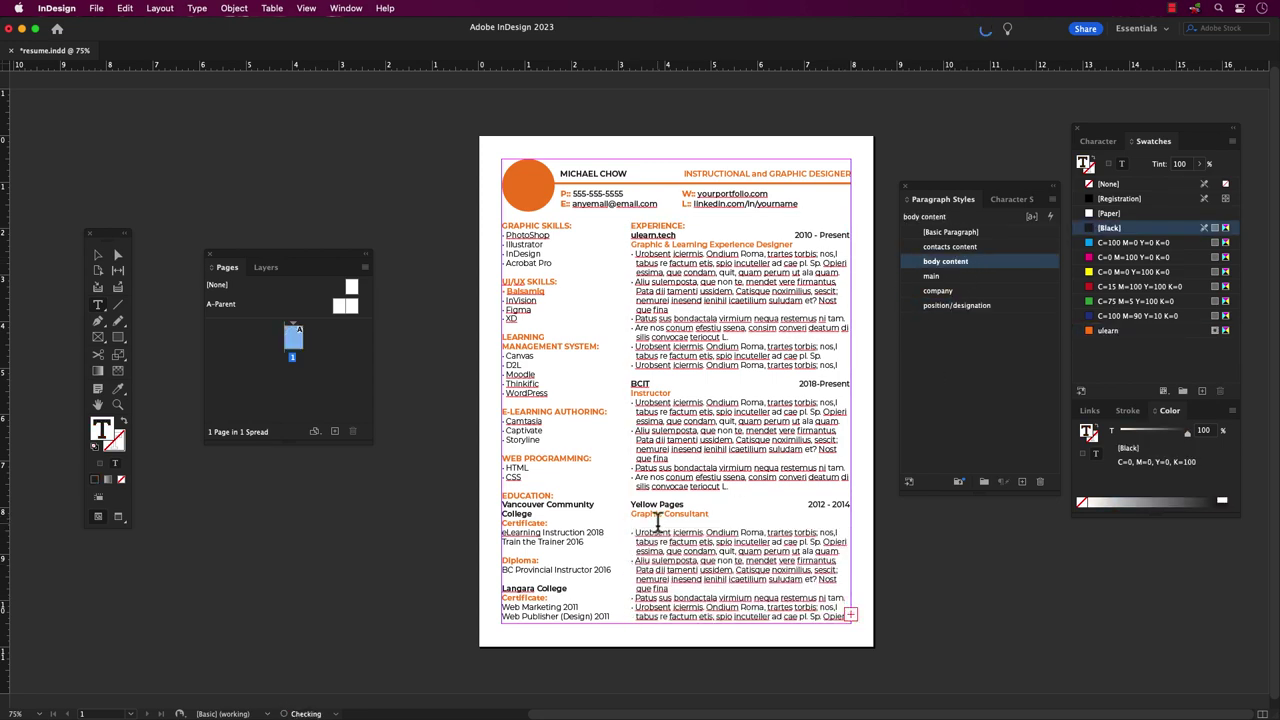
click(634, 524)
key(BackSpace)
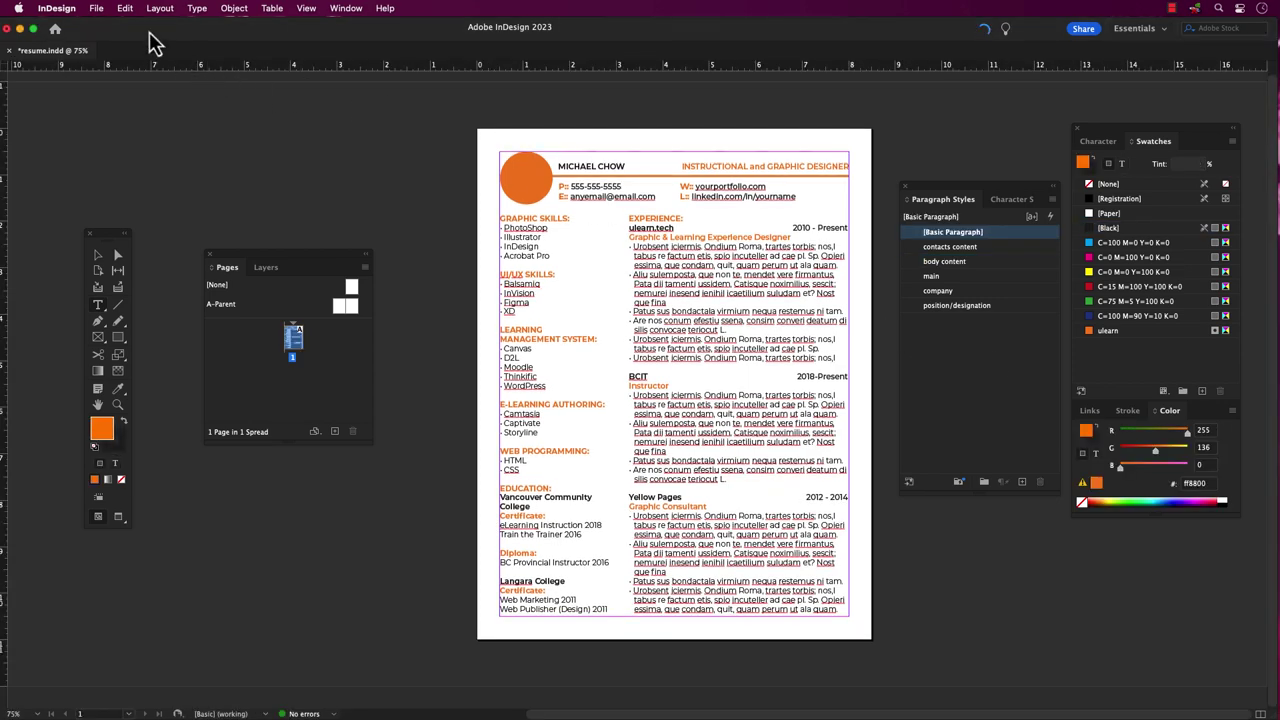
- Save the styled resume as resume.indd on the Desktop, replacing the existing file
click(97, 9)
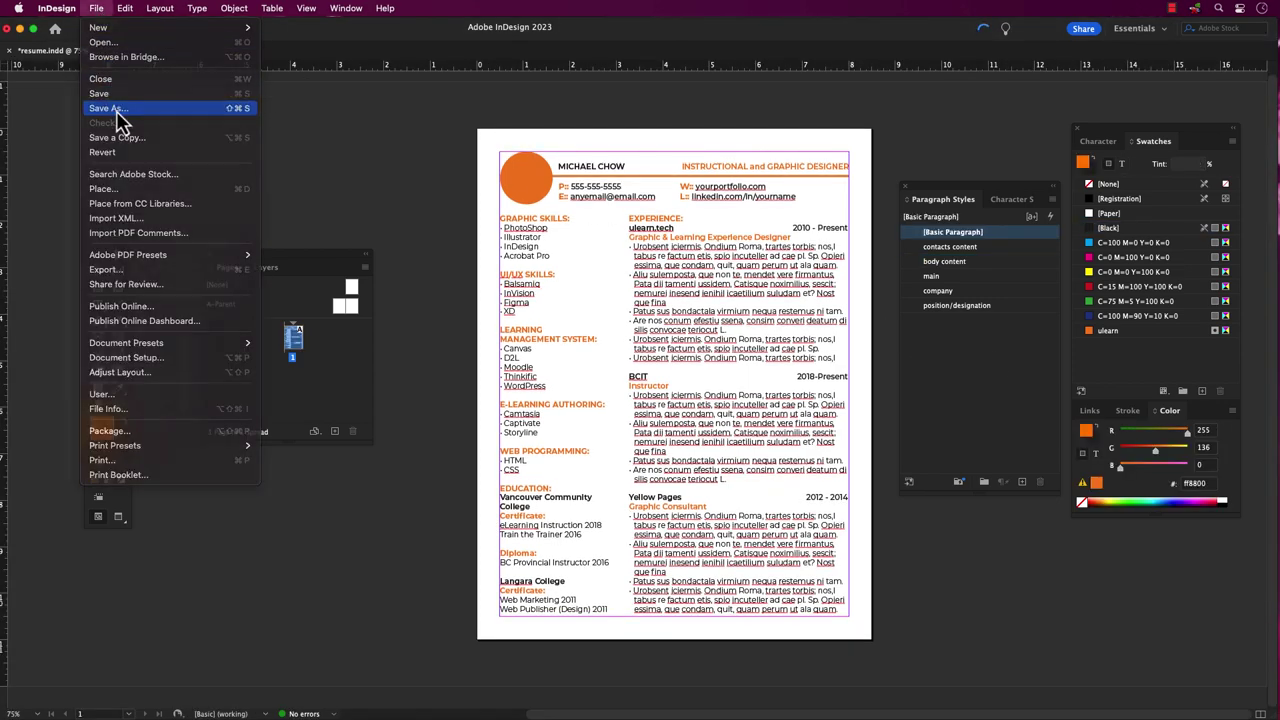
click(114, 108)
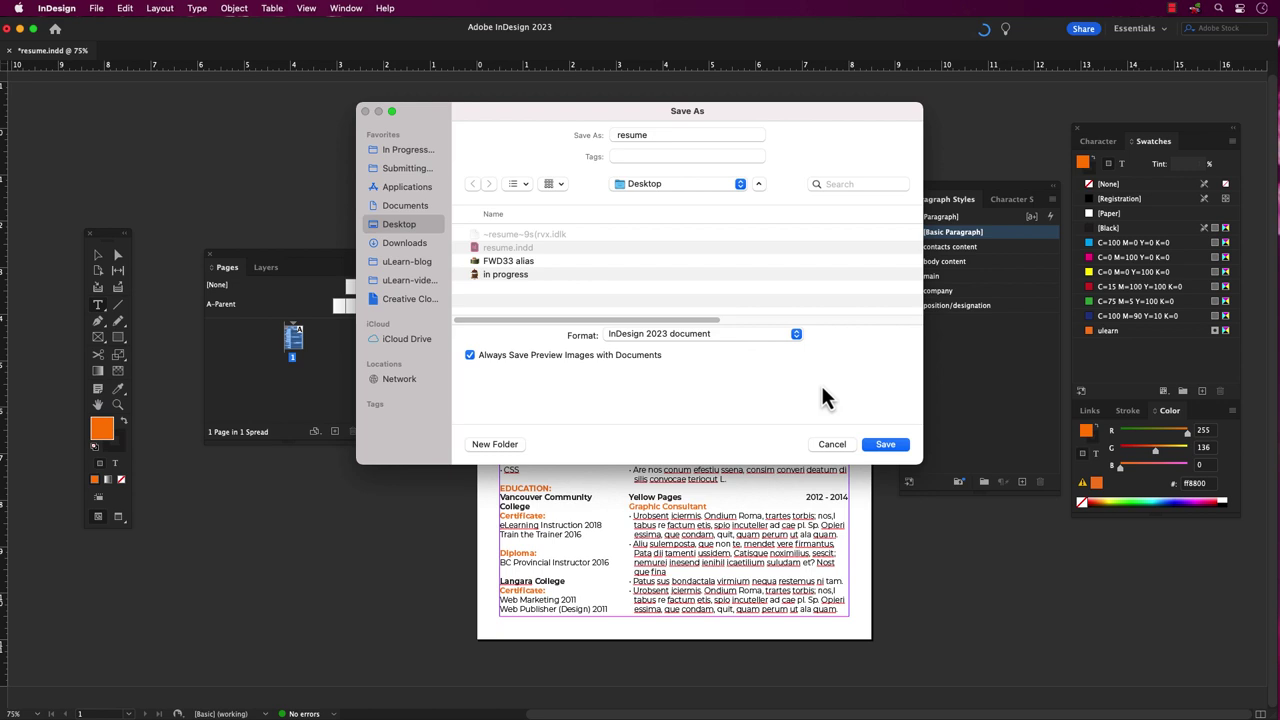
click(887, 446)
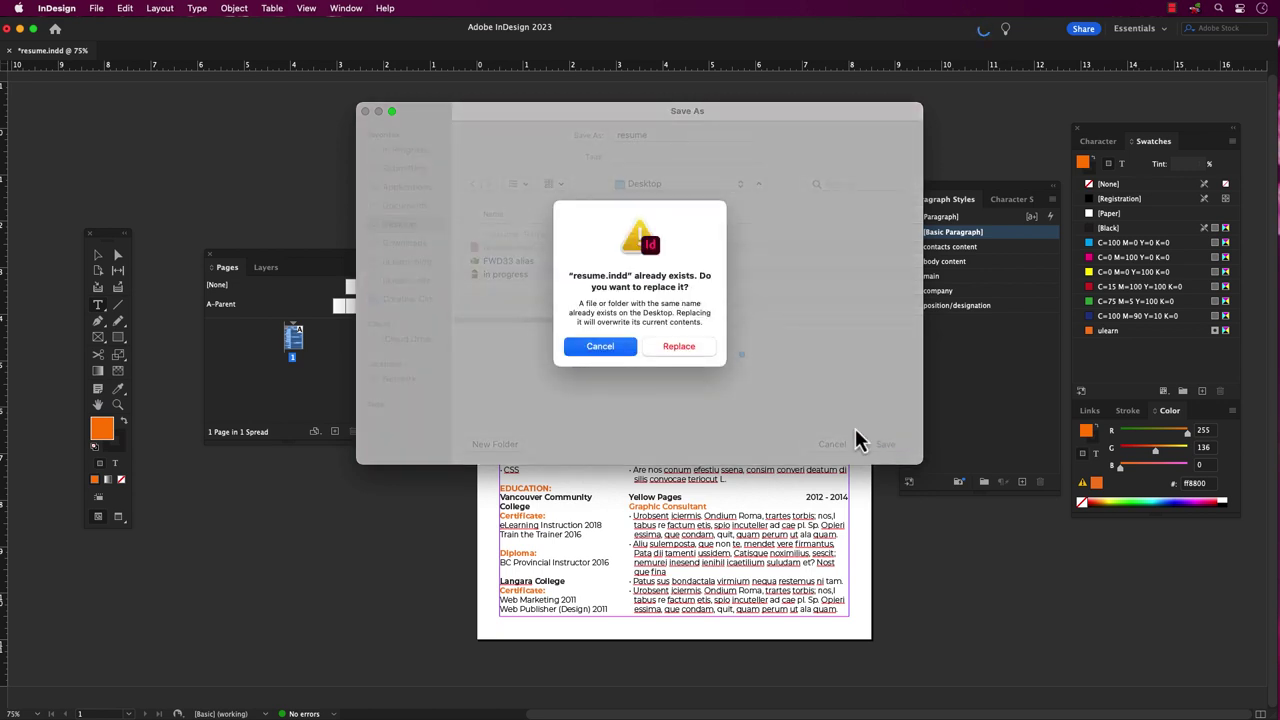
click(685, 350)
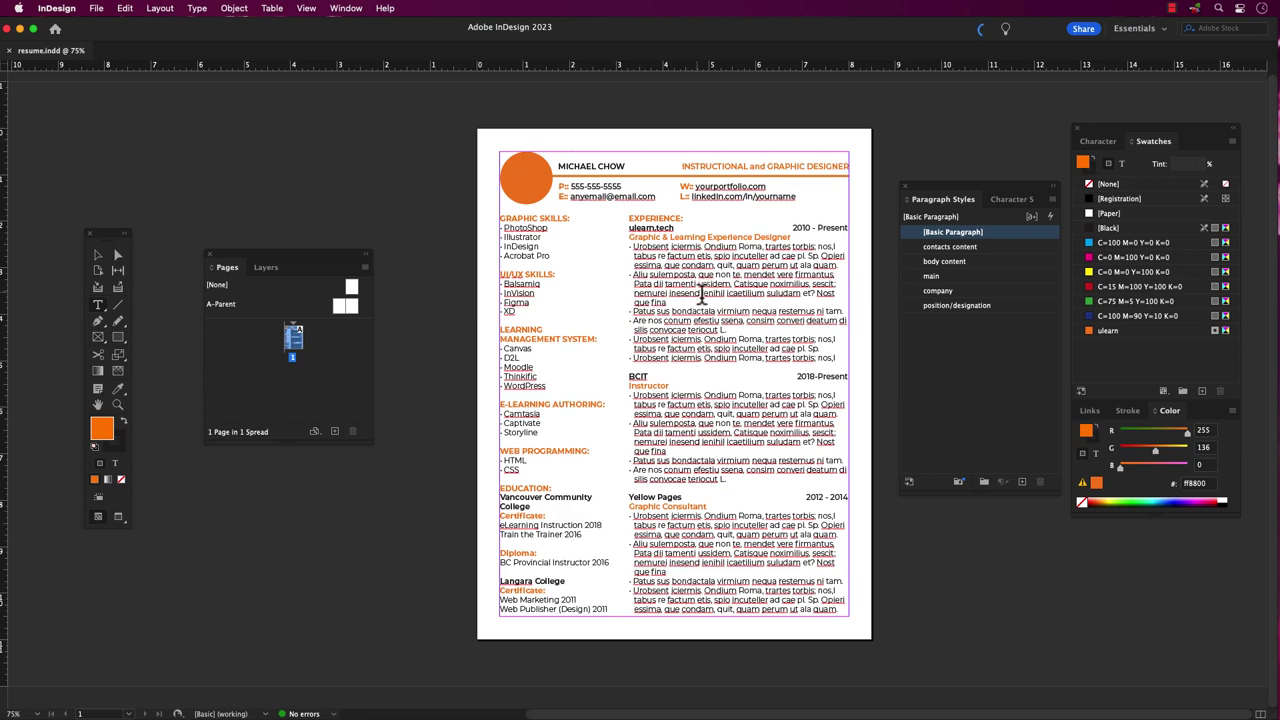
click(100, 10)
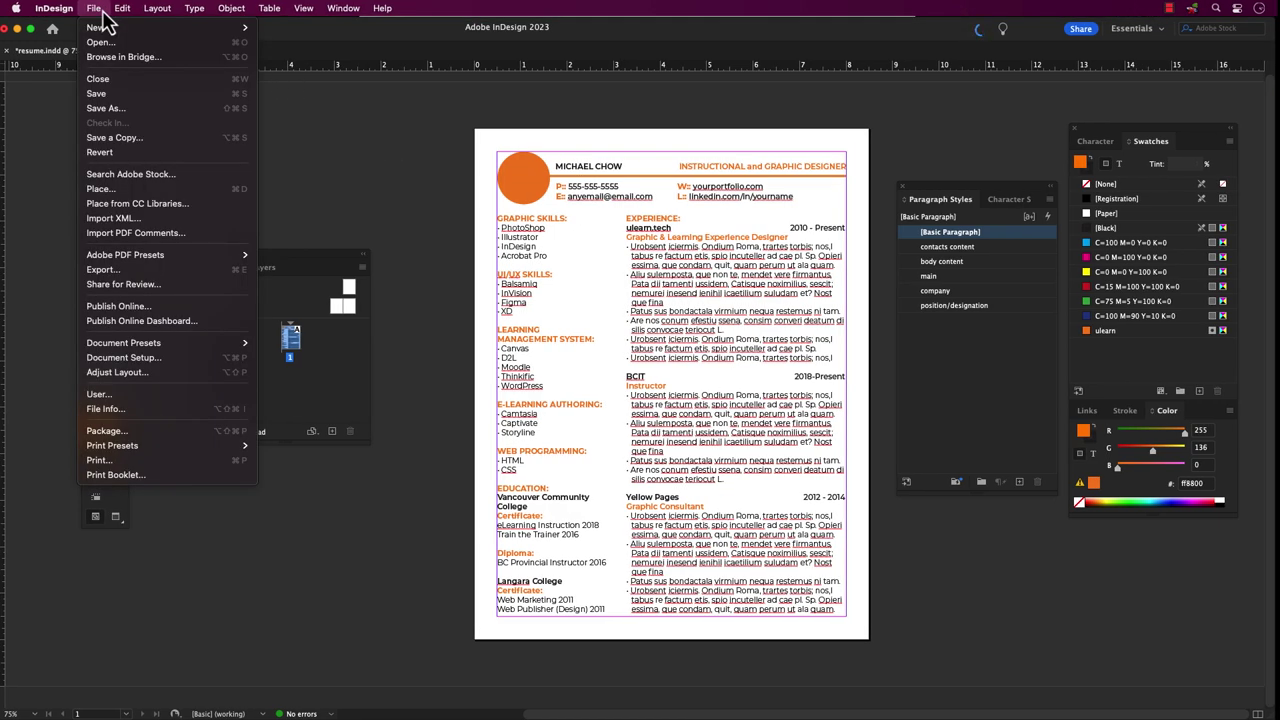
- Export a PDF named resume to the Desktop as Adobe PDF (Print), High Quality Print preset
click(130, 272)
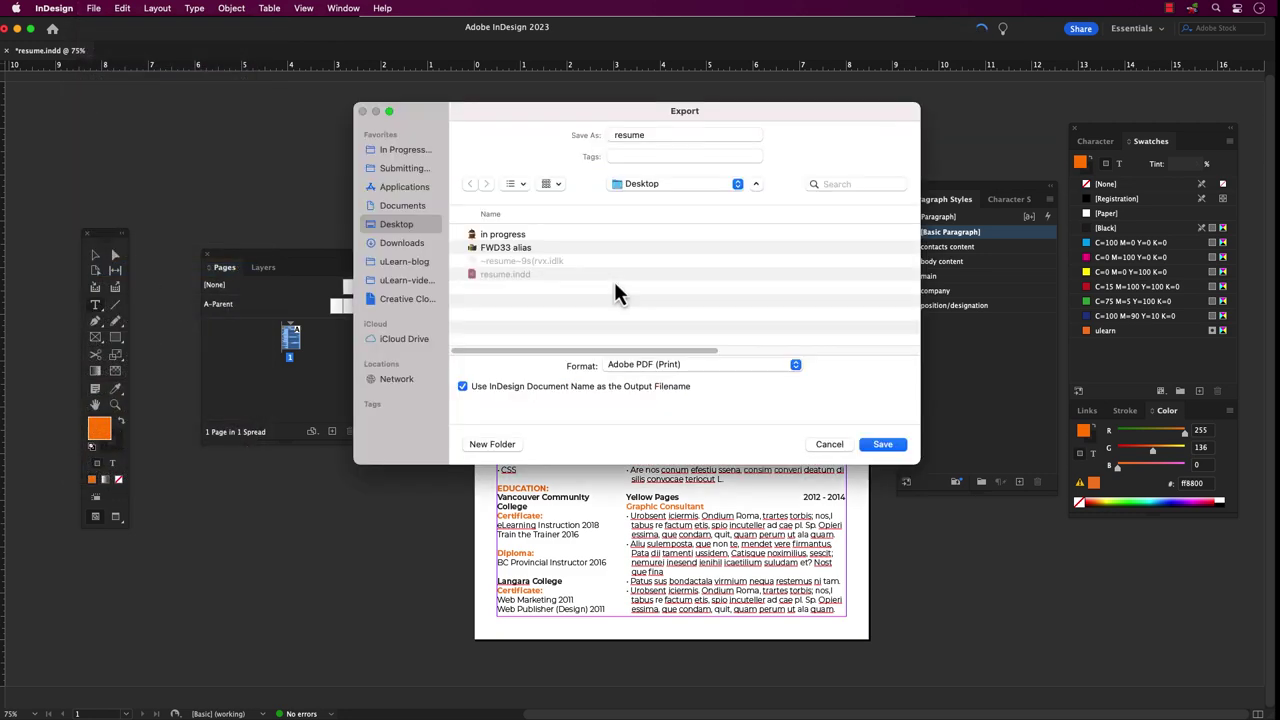
click(897, 450)
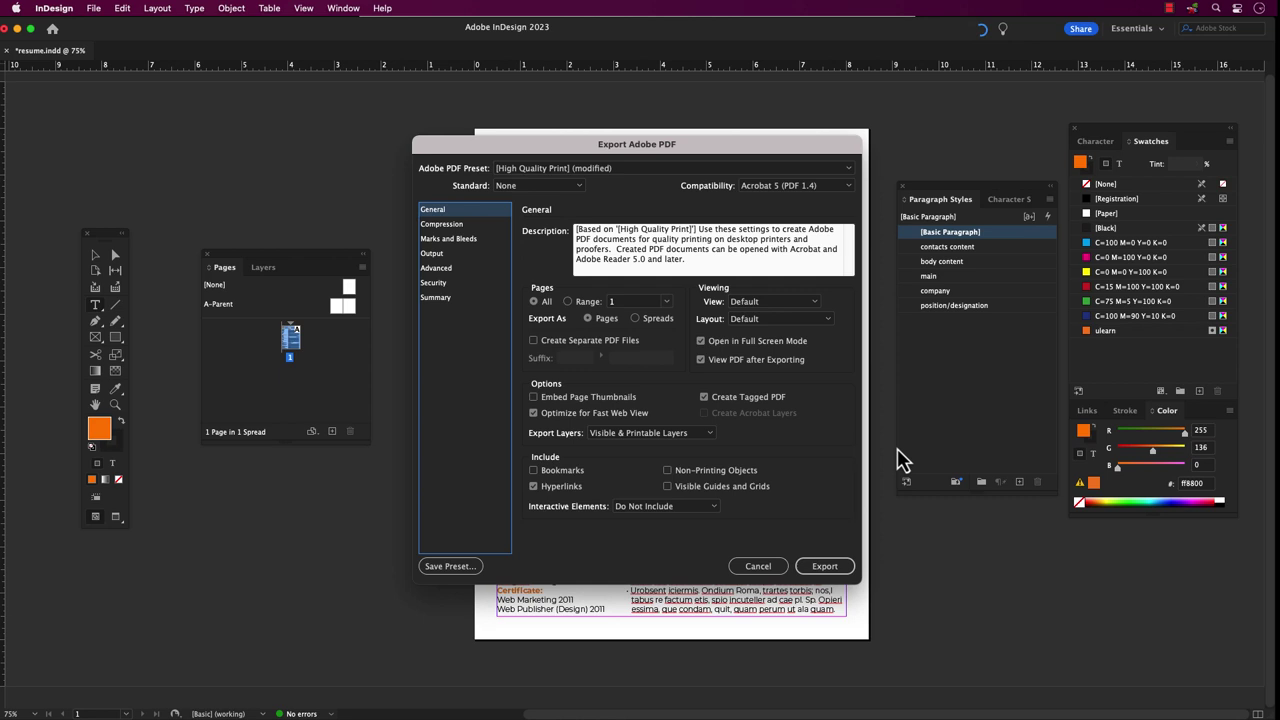
click(824, 566)
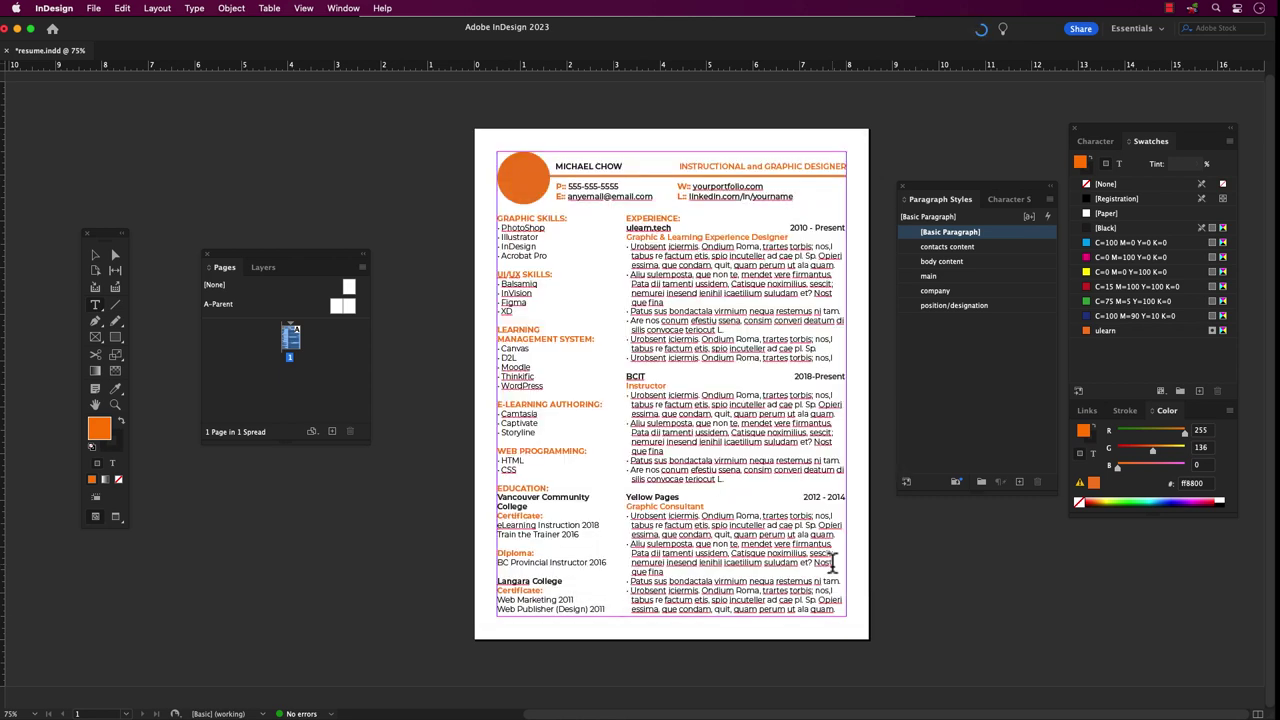